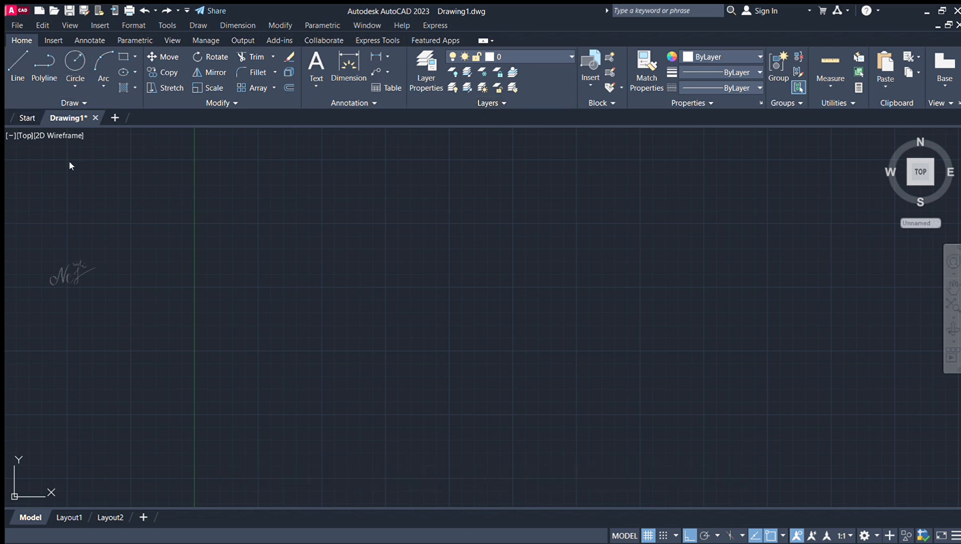
Step: Switch the viewport to the Front view and draw a circle of radius 5 in the drawing area
{"action": "left_click", "coordinate": [67, 220]}
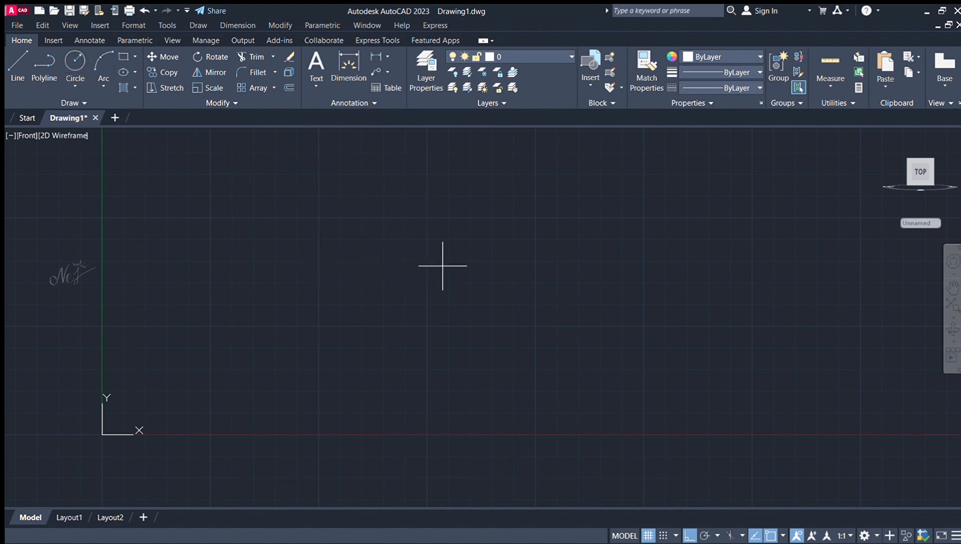
{"action": "left_click", "coordinate": [415, 260]}
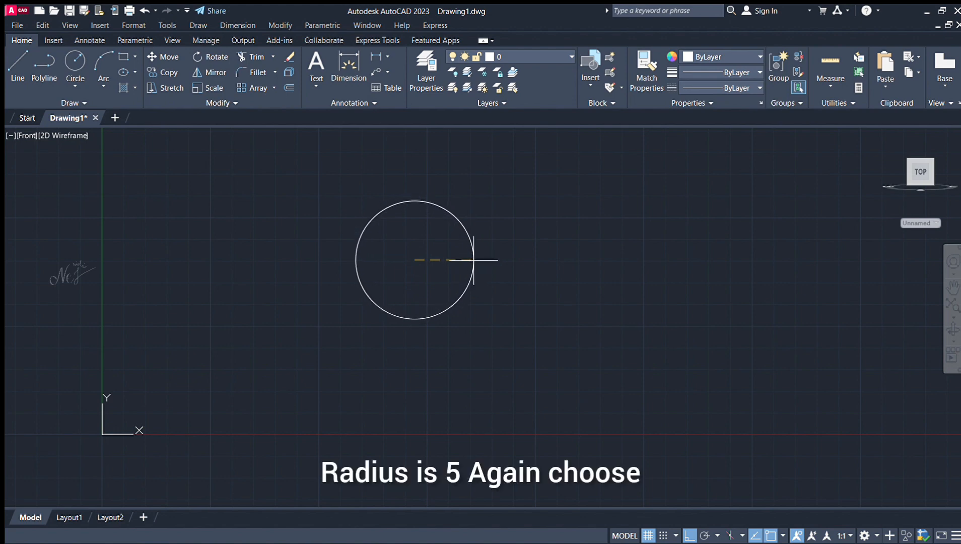
{"action": "type", "text": "5"}
{"action": "key", "text": "Return"}
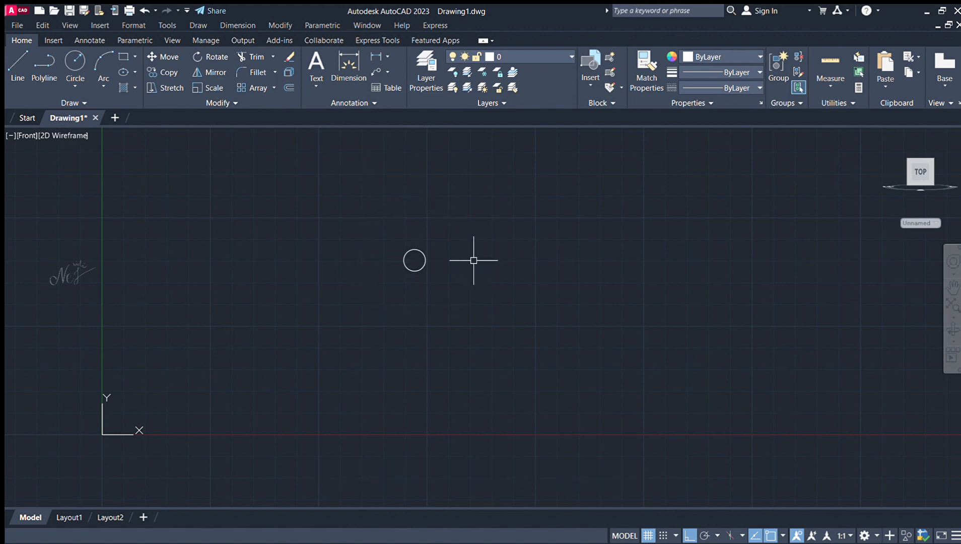
Step: Draw two more circles of radius 20 and 35 concentric with the radius 5 circle
{"action": "key", "text": "Return"}
{"action": "left_click", "coordinate": [415, 260]}
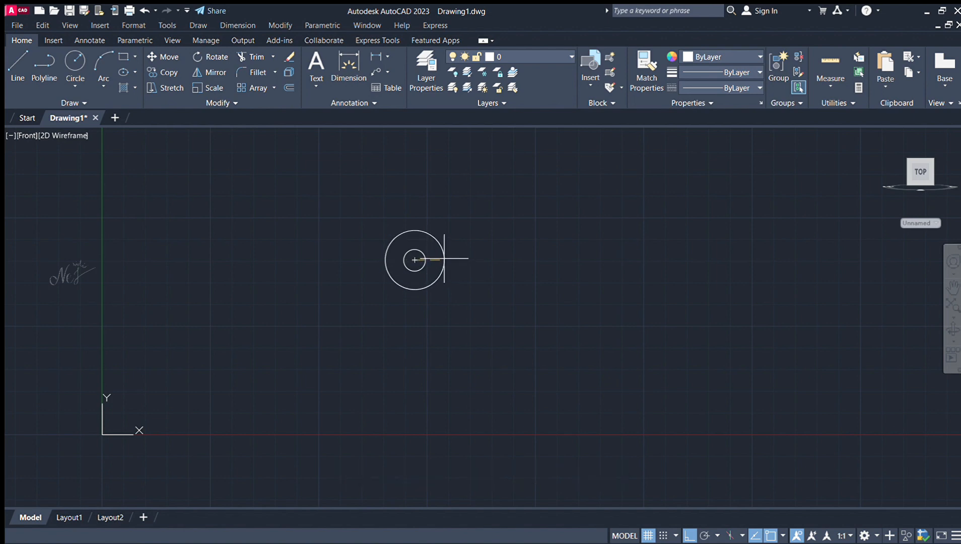
{"action": "type", "text": "20"}
{"action": "key", "text": "Return"}
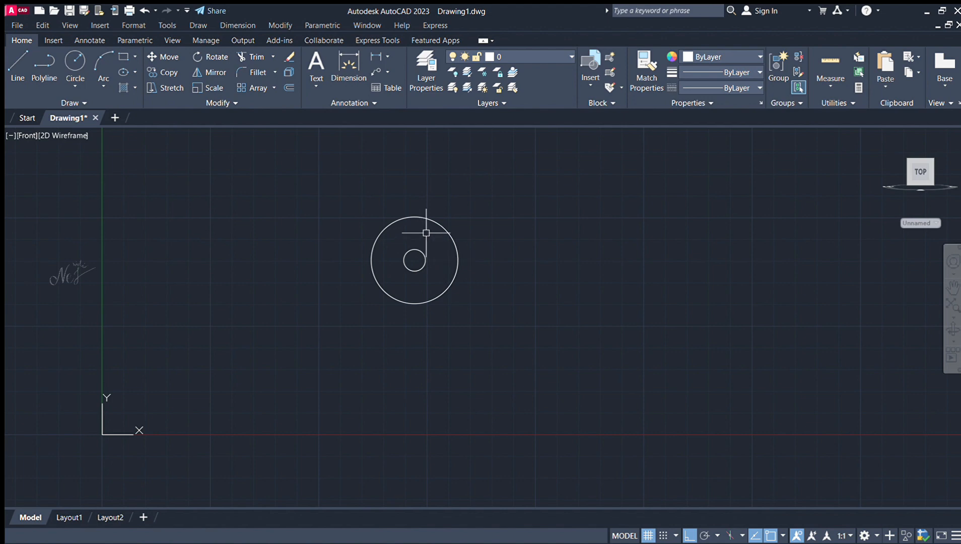
{"action": "key", "text": "Return"}
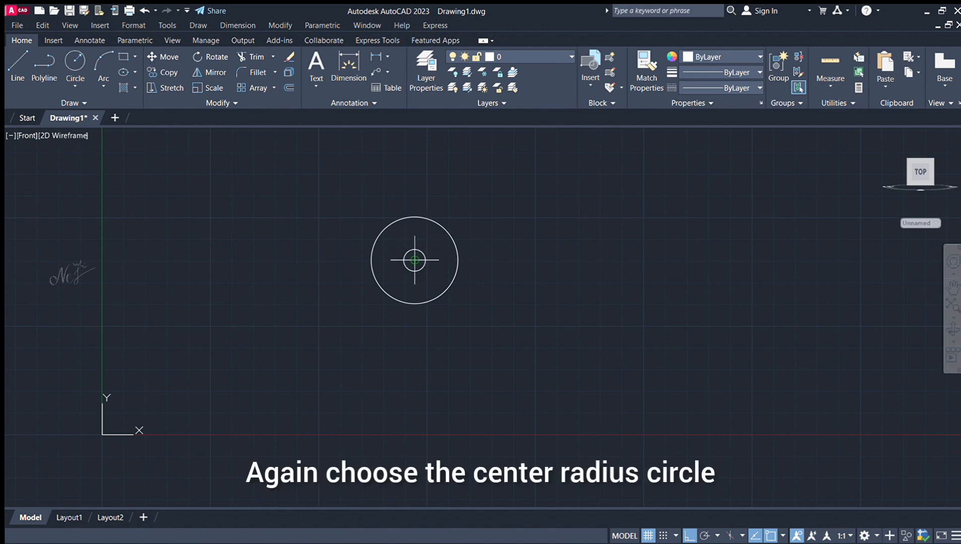
{"action": "left_click", "coordinate": [415, 260]}
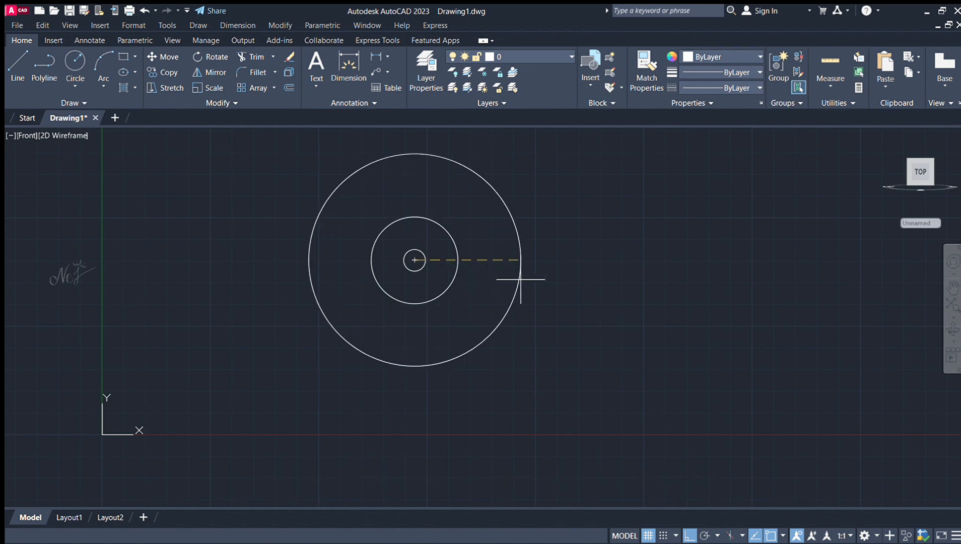
{"action": "type", "text": "35"}
{"action": "key", "text": "Return"}
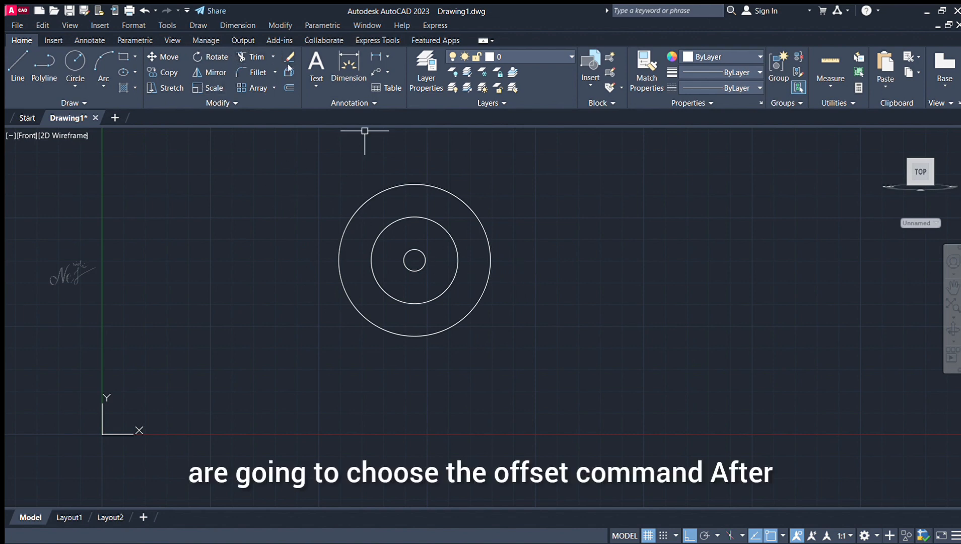
Step: Offset the radius 35 circle once outwards and once inwards at the same distance
{"action": "left_click", "coordinate": [288, 86]}
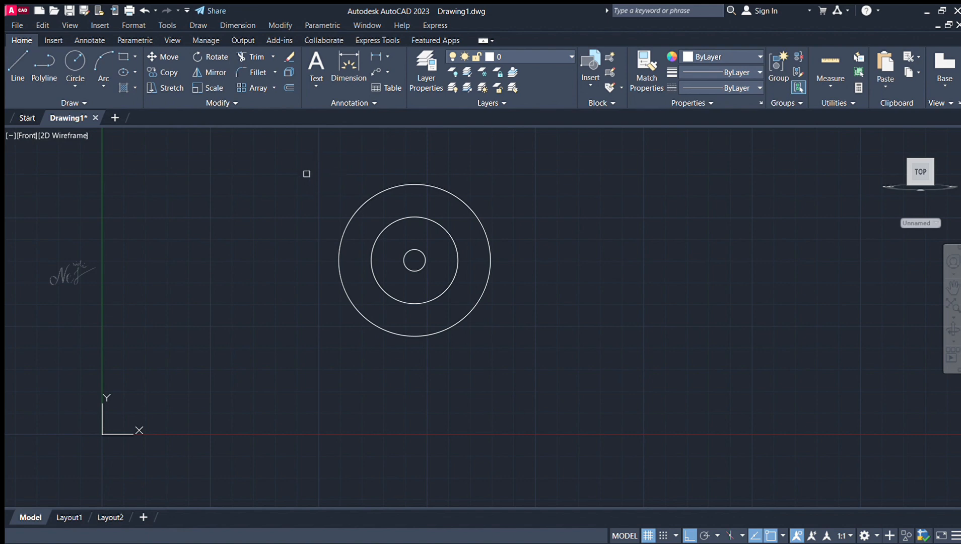
{"action": "left_click", "coordinate": [343, 268]}
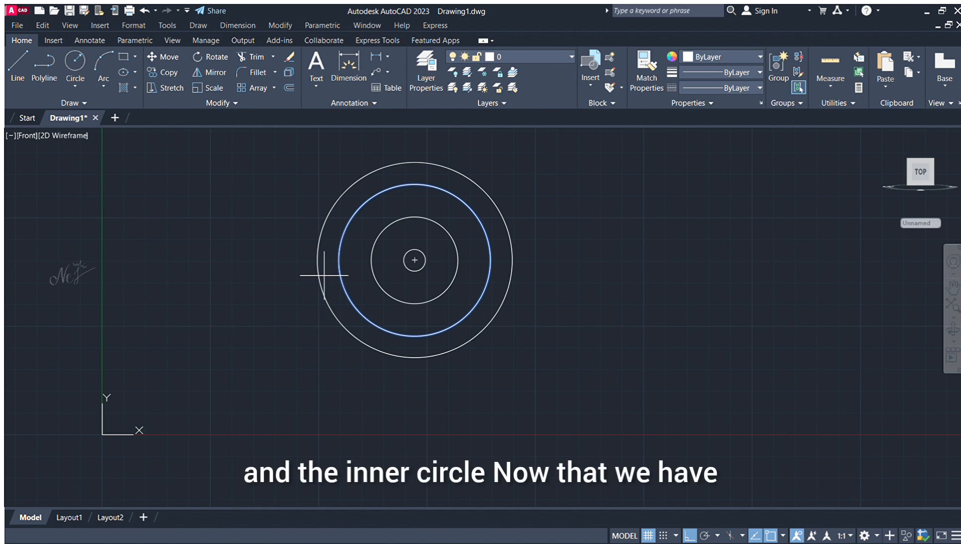
{"action": "left_click", "coordinate": [325, 275]}
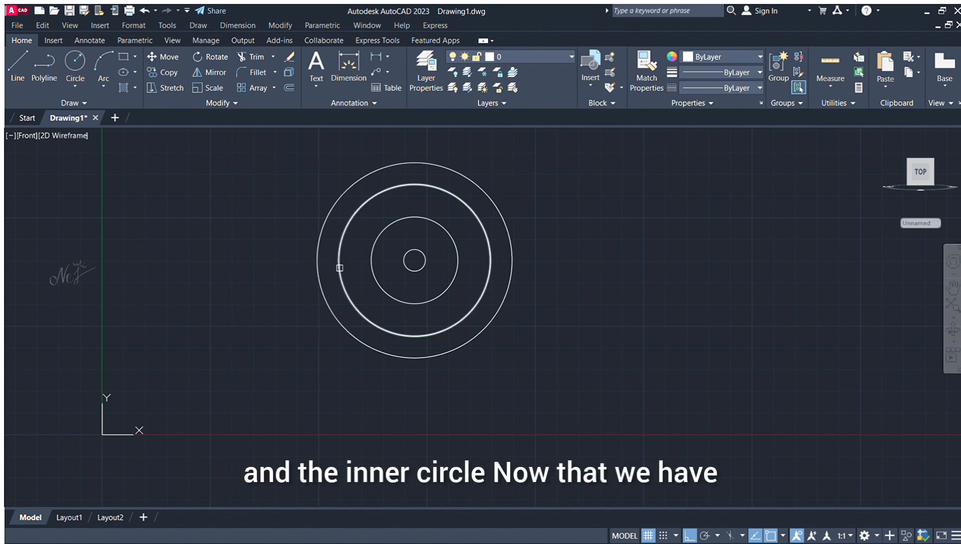
{"action": "left_click", "coordinate": [339, 268]}
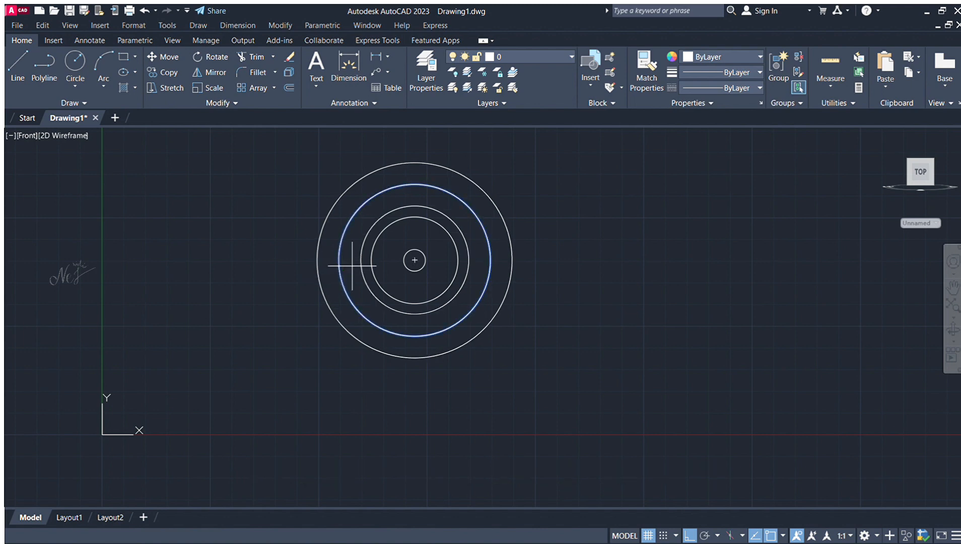
{"action": "left_click", "coordinate": [352, 267]}
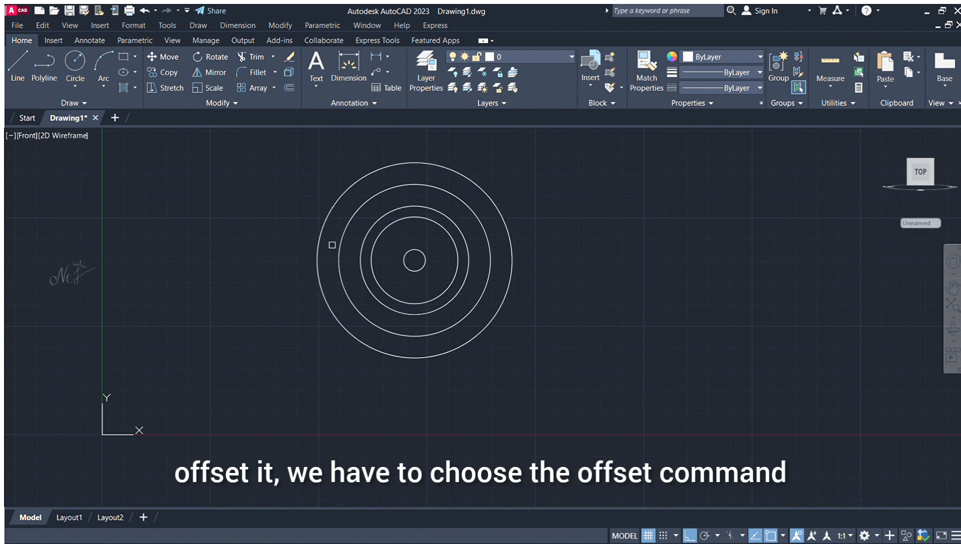
Step: Offset the radius 35 circle outwards by 20 to form the outermost circle
{"action": "left_click", "coordinate": [283, 87]}
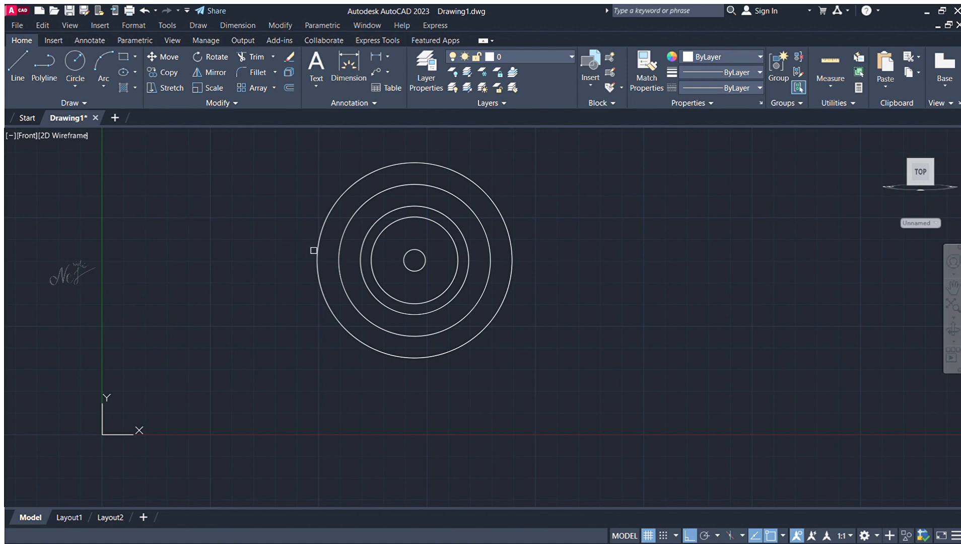
{"action": "left_click", "coordinate": [339, 253]}
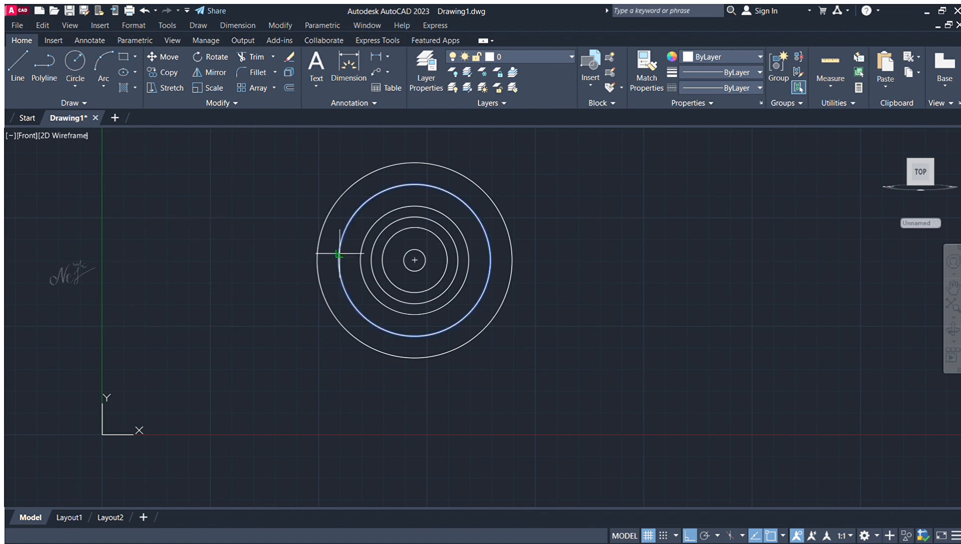
{"action": "left_click", "coordinate": [300, 268]}
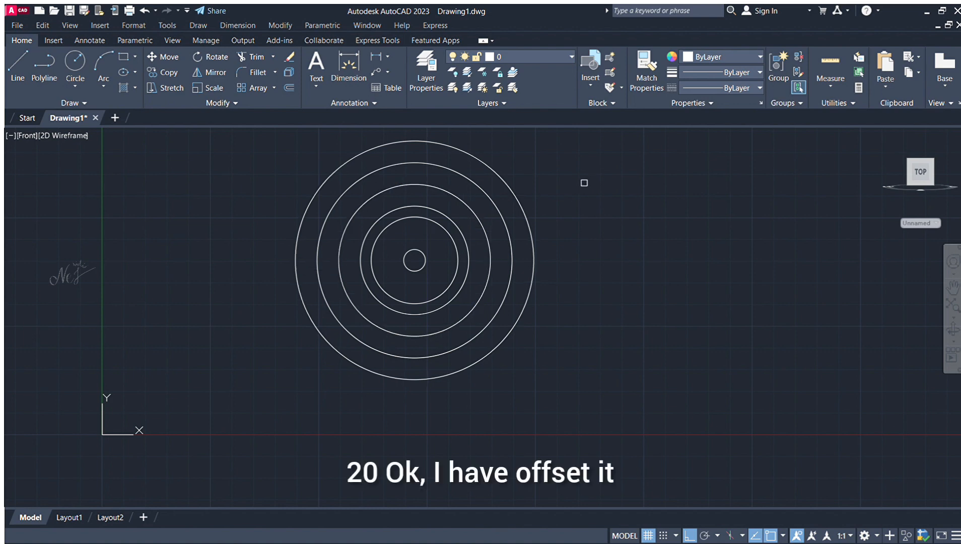
Step: Draw a line from the common centre diagonally down to the right at about 45°, past the outermost circle, with Ortho off and polar tracking on
{"action": "left_click", "coordinate": [18, 70]}
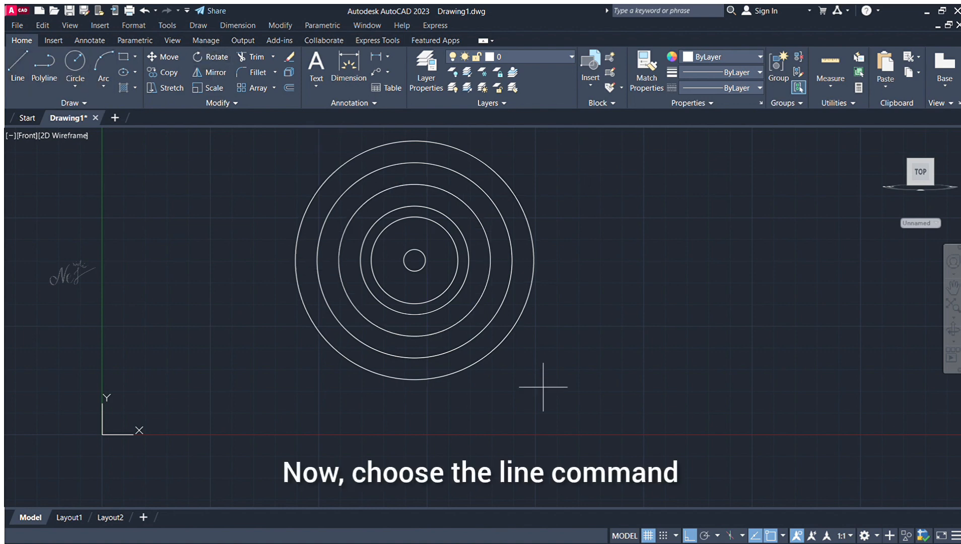
{"action": "left_click", "coordinate": [415, 260]}
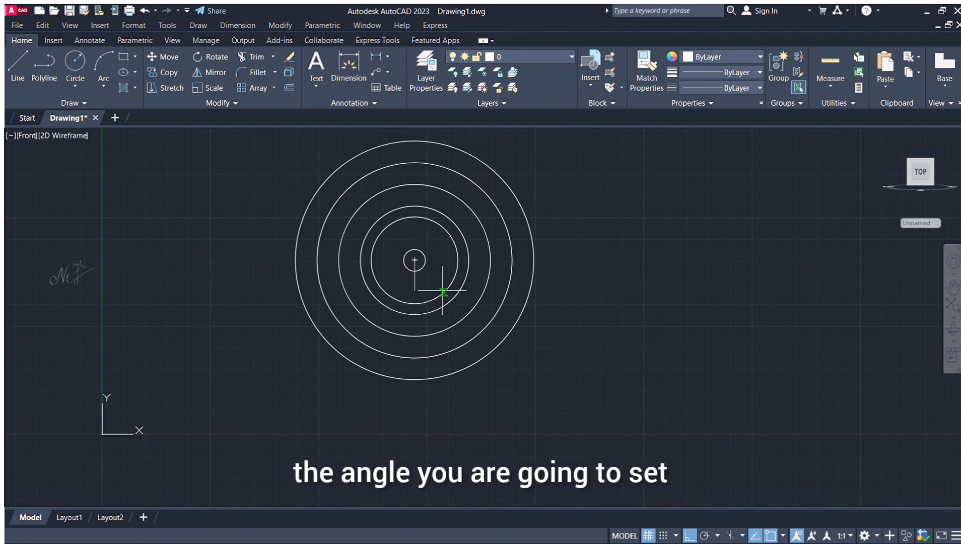
{"action": "key", "text": "F8"}
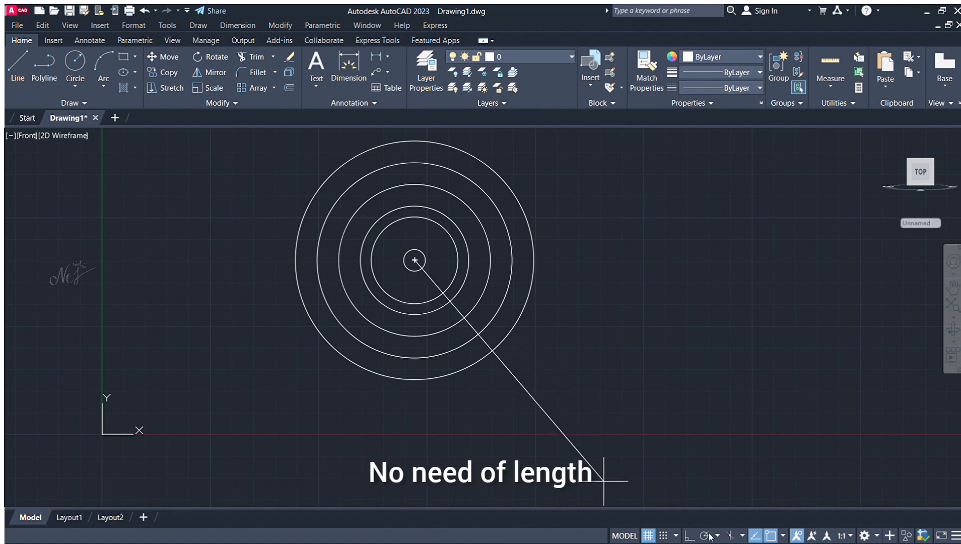
{"action": "left_click", "coordinate": [694, 539]}
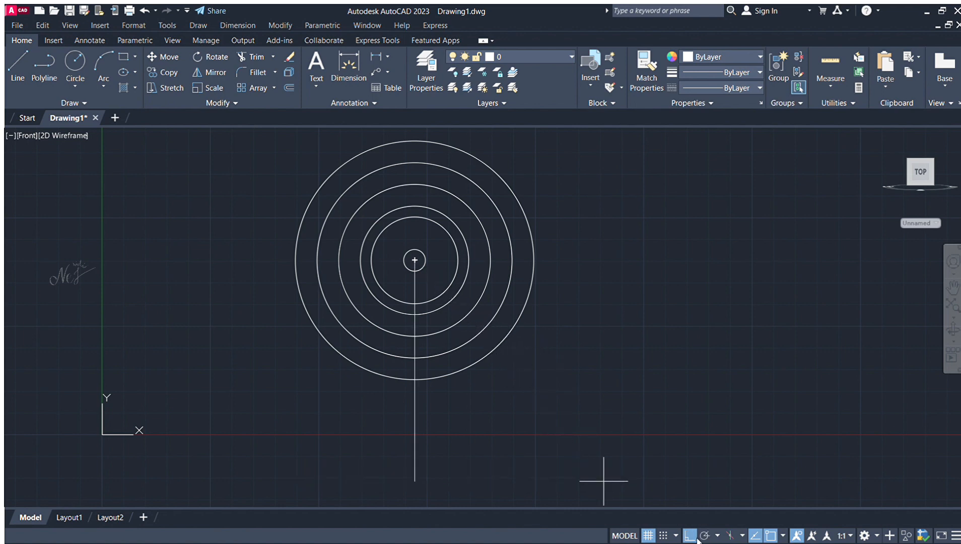
{"action": "left_click", "coordinate": [704, 536]}
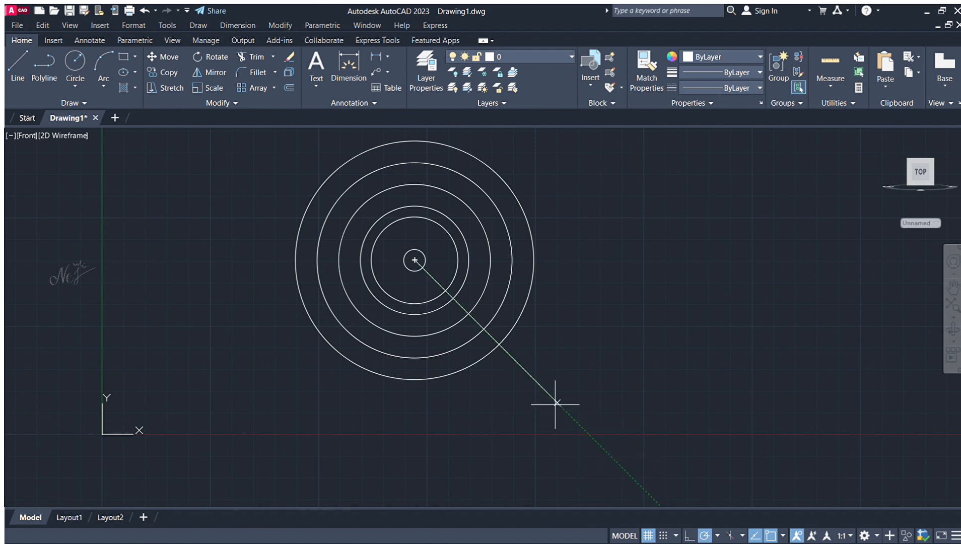
{"action": "left_click", "coordinate": [557, 402]}
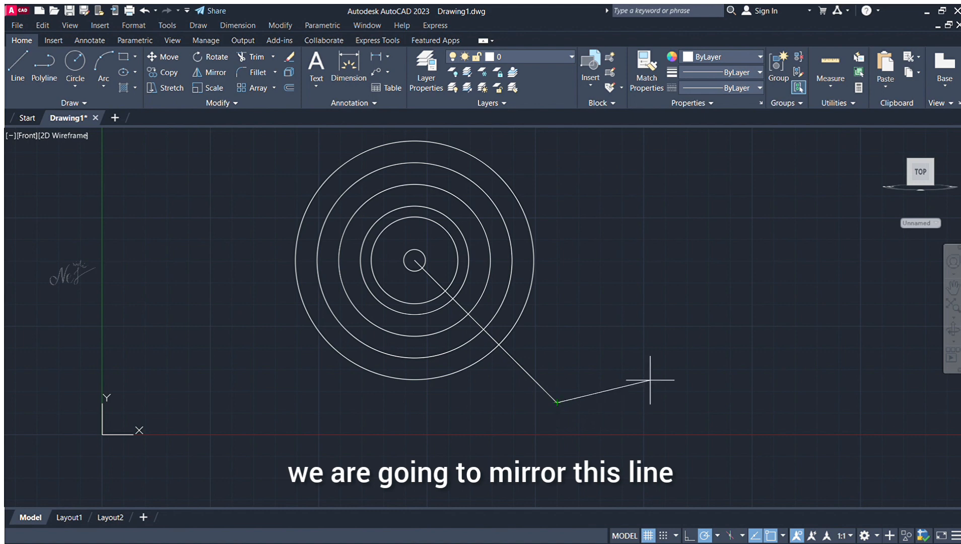
{"action": "key", "text": "Escape"}
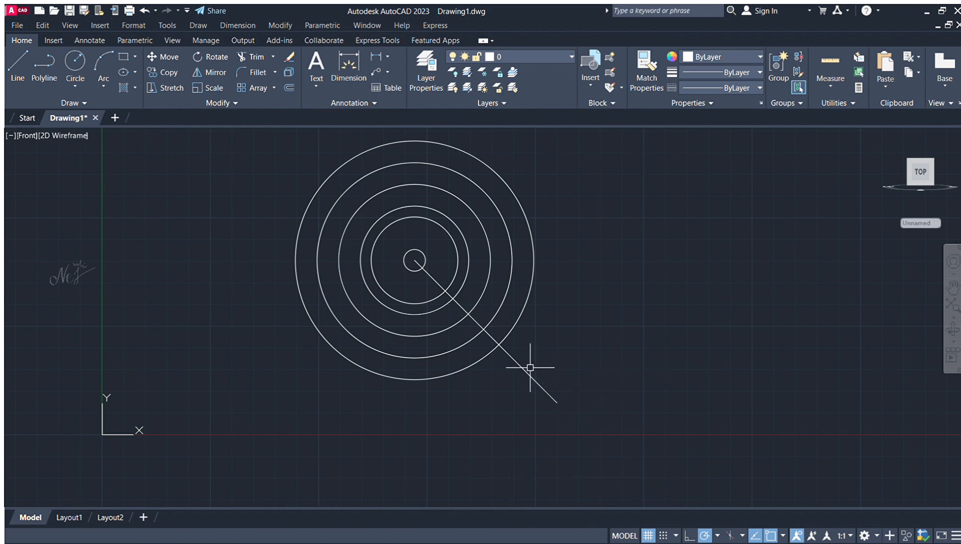
Step: Mirror the diagonal line about the vertical axis through the circles' centre, keeping the original line
{"action": "left_click", "coordinate": [526, 376]}
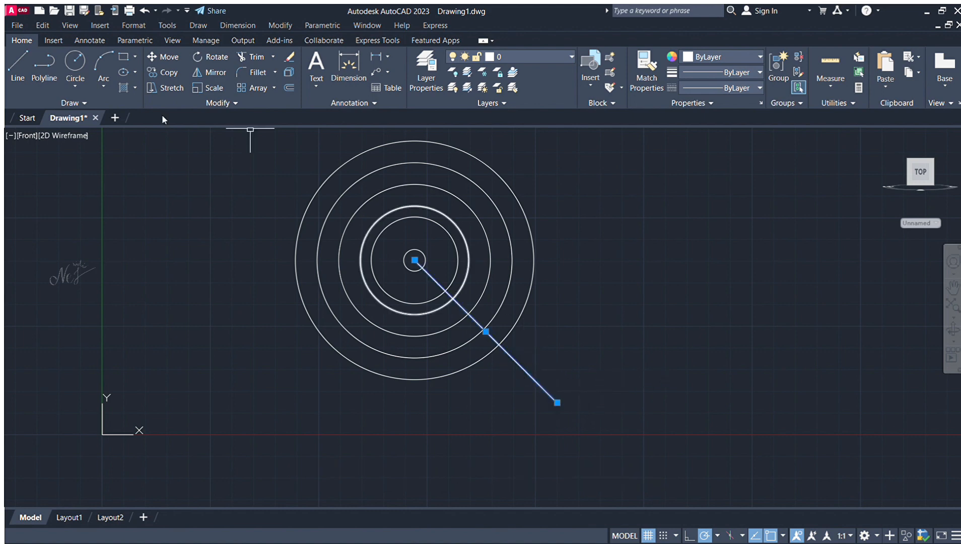
{"action": "left_click", "coordinate": [205, 73]}
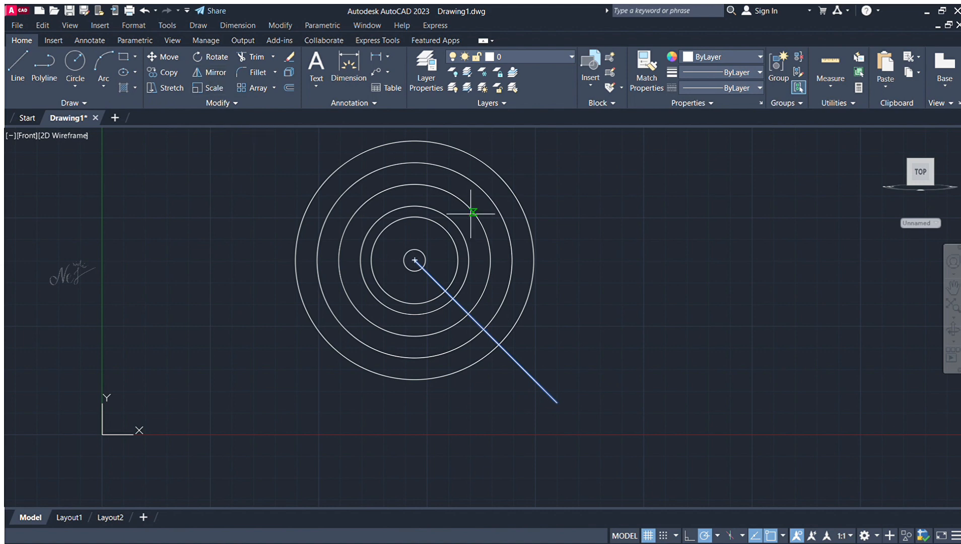
{"action": "left_click", "coordinate": [415, 261]}
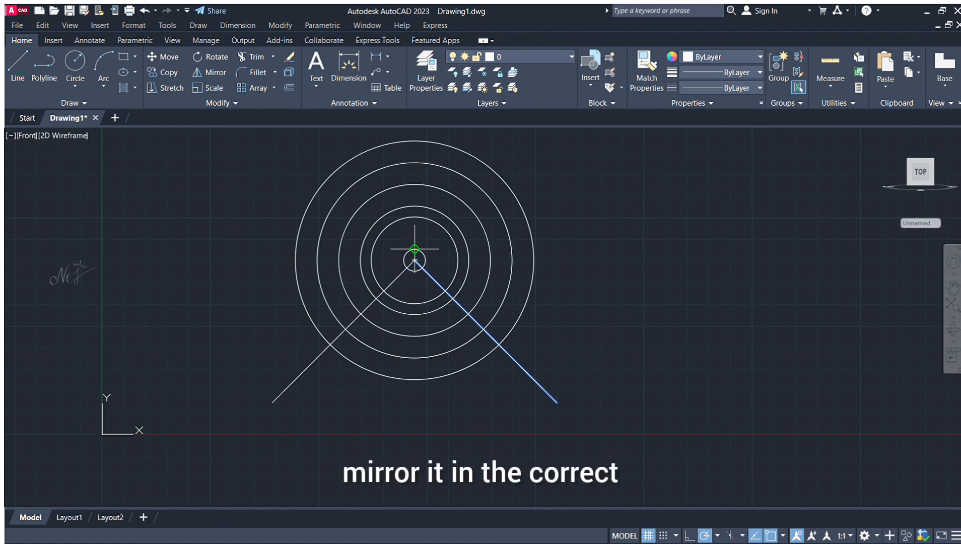
{"action": "left_click", "coordinate": [454, 206]}
{"action": "key", "text": "Return"}
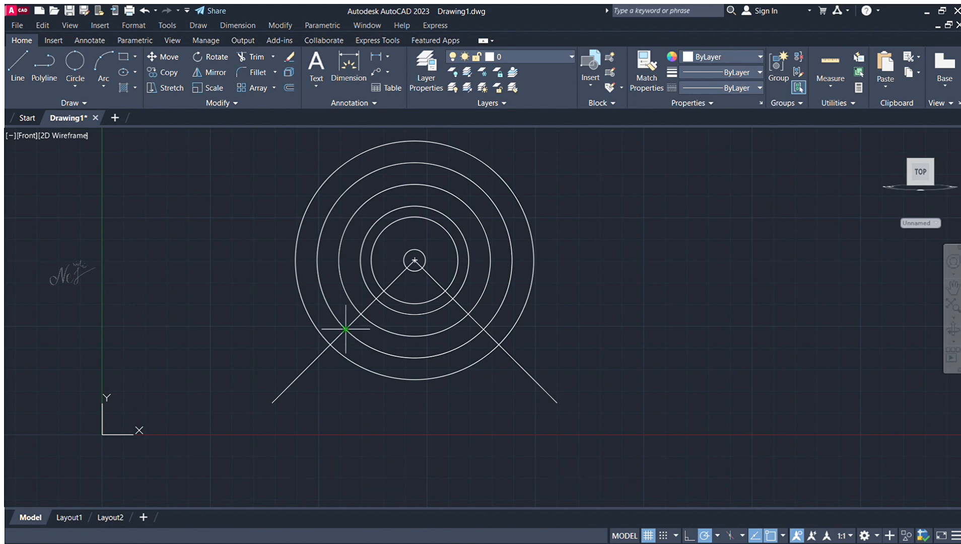
Step: Draw a two-point circle on each diagonal line, spanning its intersections with the inner and outer offsets of the radius 35 circle
{"action": "left_click", "coordinate": [345, 329]}
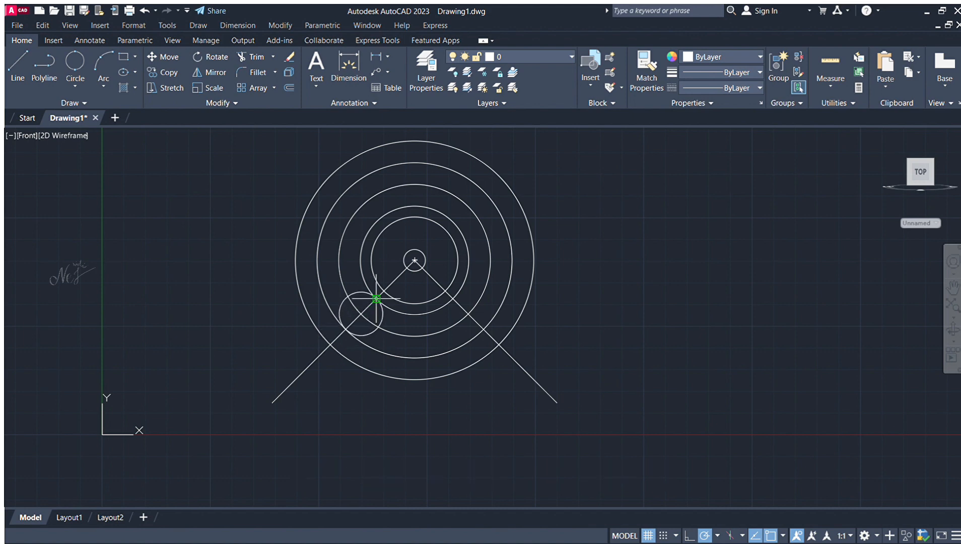
{"action": "left_click", "coordinate": [375, 299]}
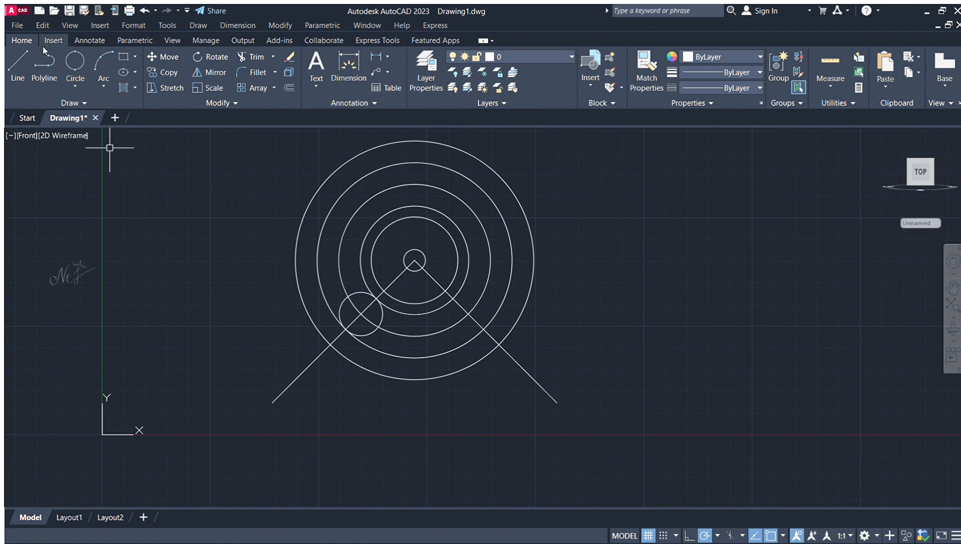
{"action": "left_click", "coordinate": [77, 60]}
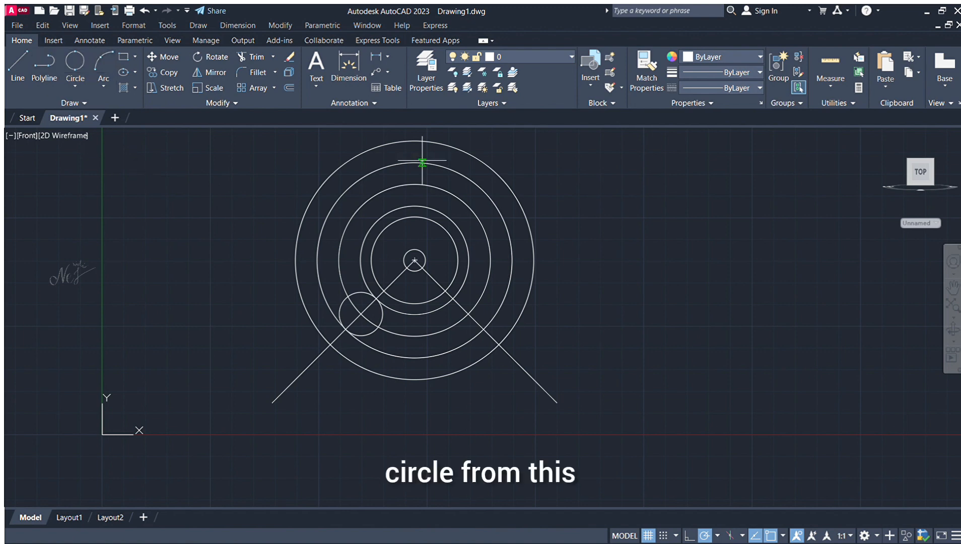
{"action": "left_click", "coordinate": [454, 300]}
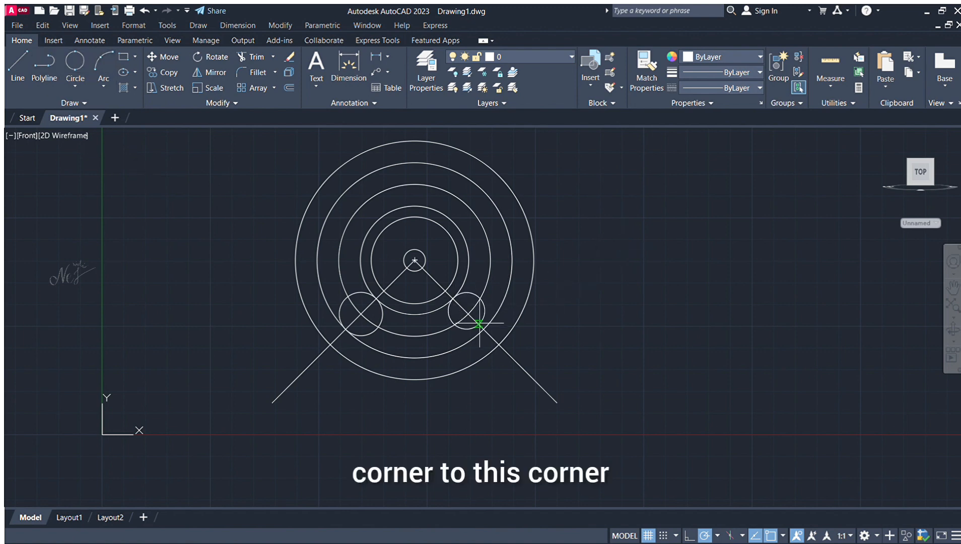
{"action": "left_click", "coordinate": [484, 329]}
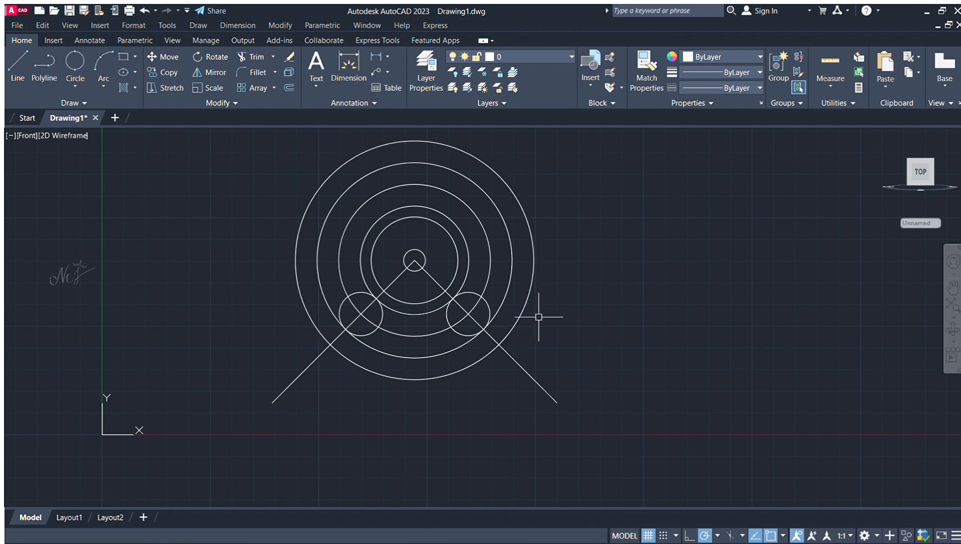
Step: Delete the radius 35 circle that passes through the centres of the two small circles
{"action": "key", "text": "Return"}
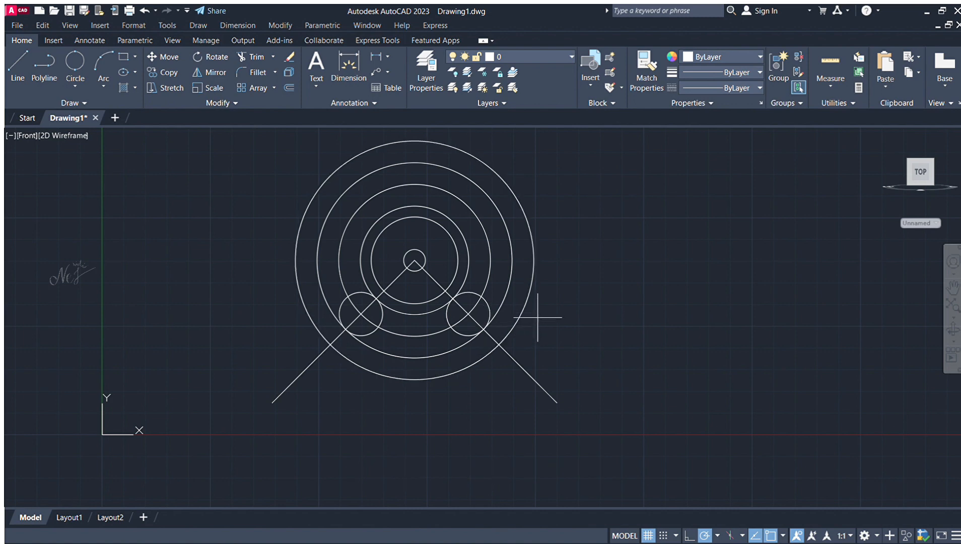
{"action": "left_click", "coordinate": [414, 335]}
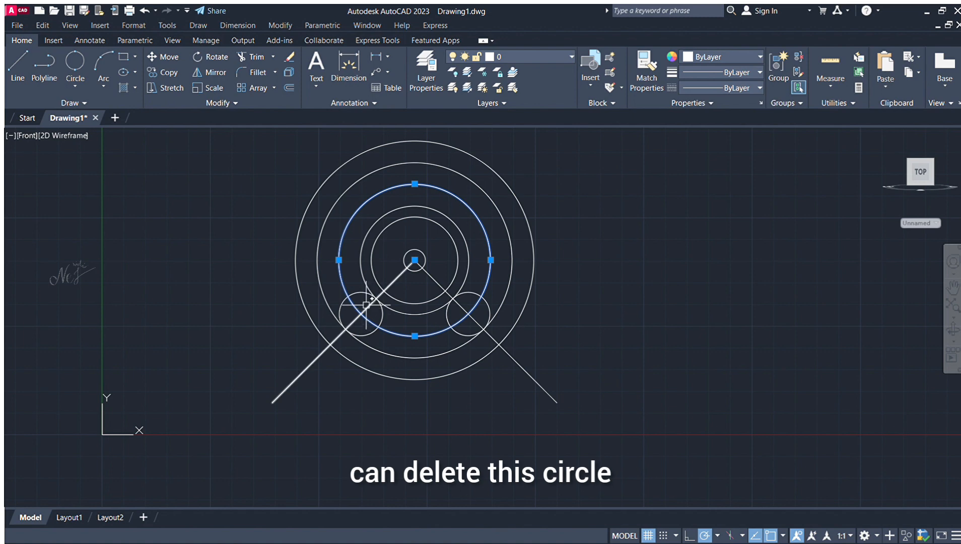
{"action": "key", "text": "Delete"}
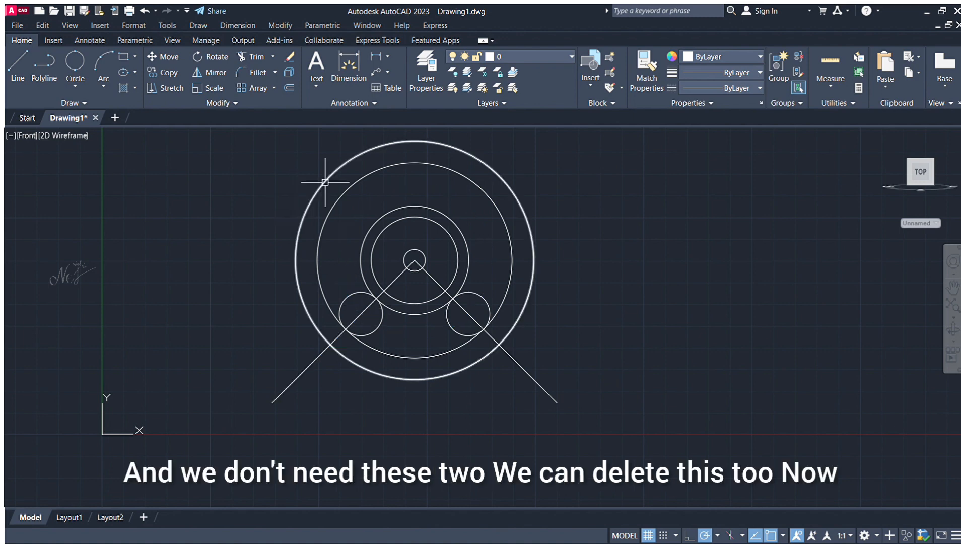
Step: Trim the two small circles and the inner and outer offset circles down to a closed curved slot below the centre
{"action": "left_click", "coordinate": [245, 58]}
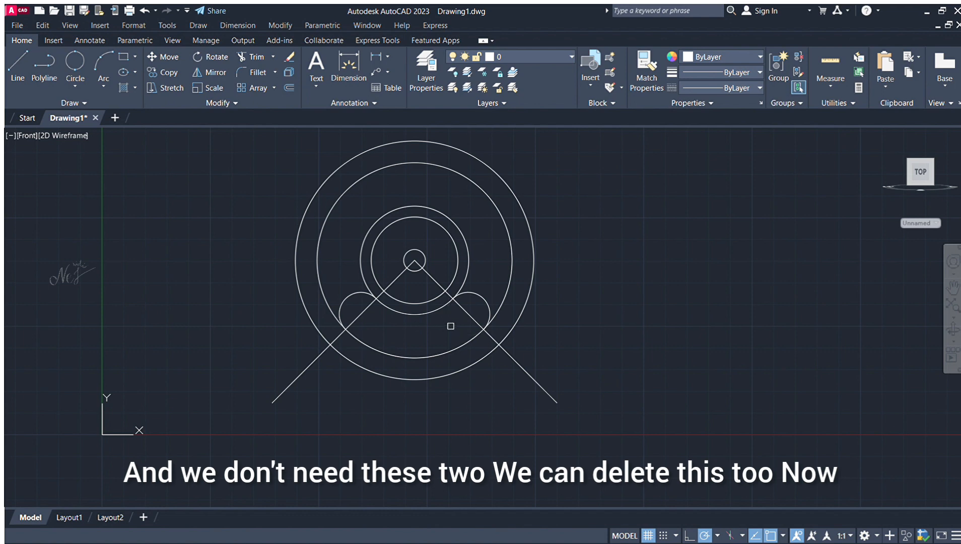
{"action": "left_click", "coordinate": [360, 257]}
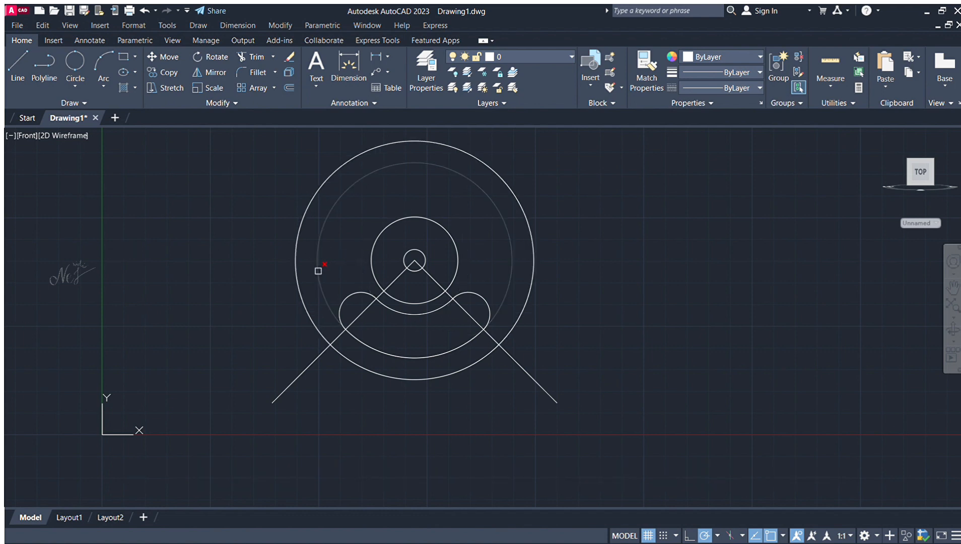
{"action": "left_click", "coordinate": [317, 271]}
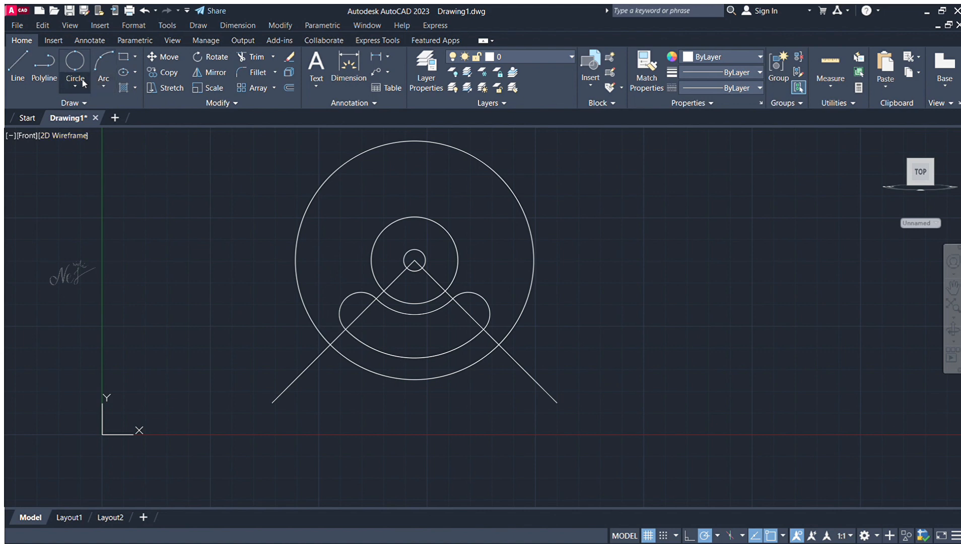
Step: Draw a circle centred on the slot's left end, reaching the outermost circle, and fillet it to the medium circle around the hole
{"action": "left_click", "coordinate": [105, 107]}
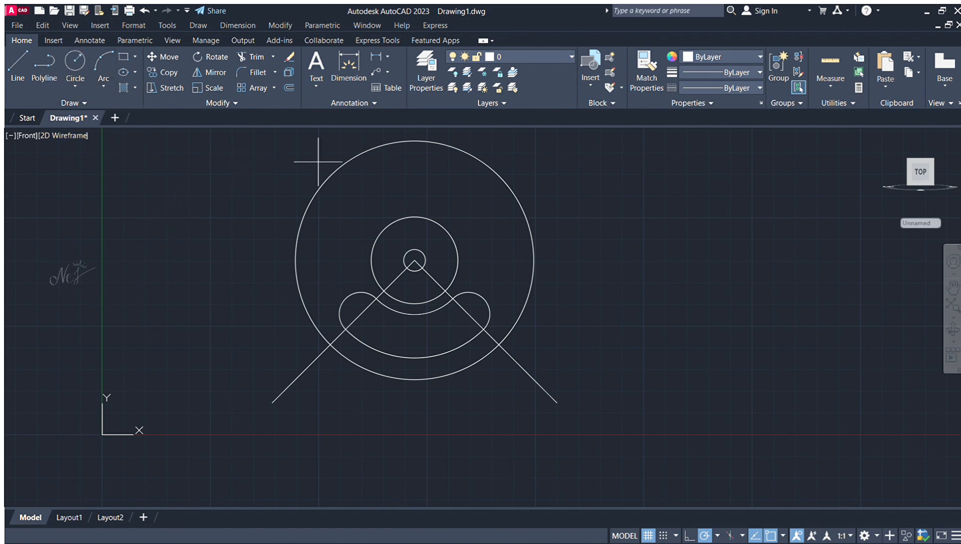
{"action": "left_click", "coordinate": [361, 313]}
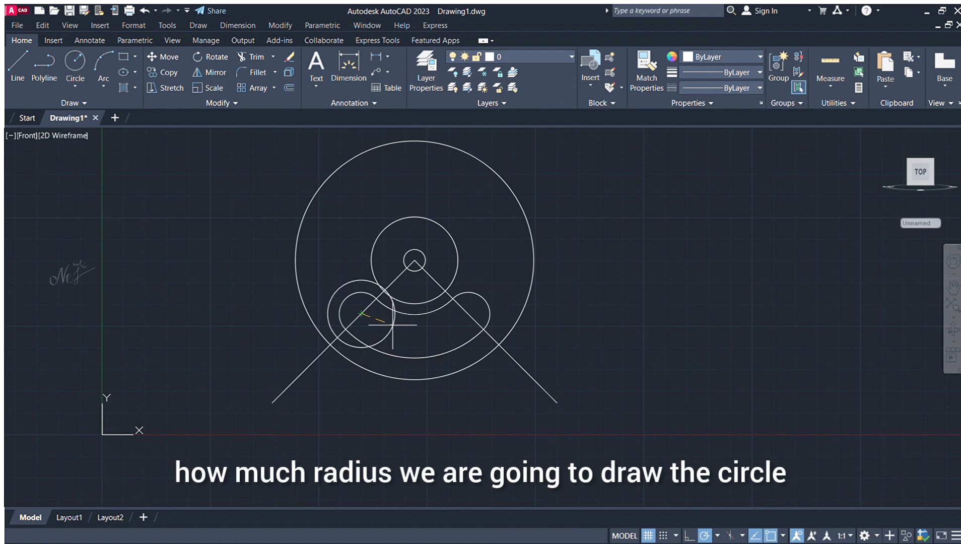
{"action": "key", "text": "Return"}
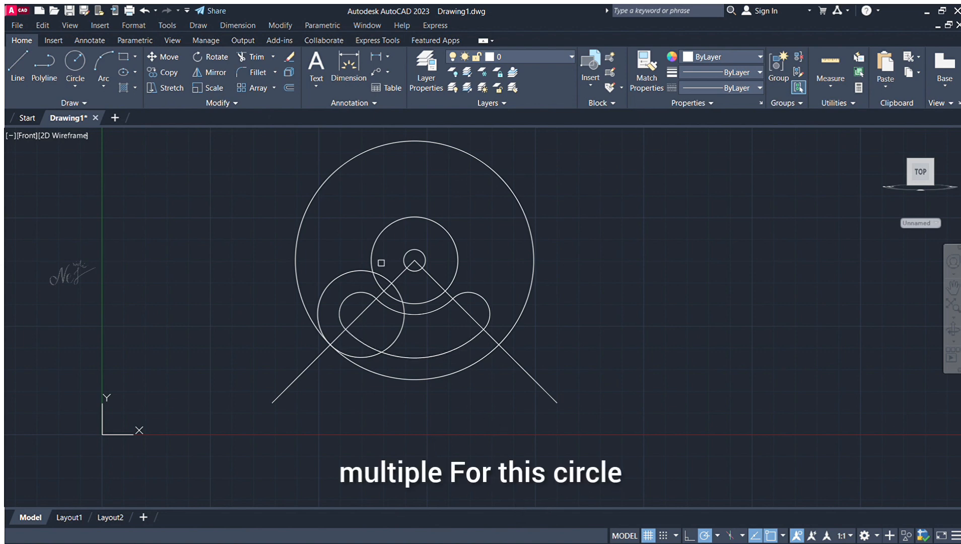
{"action": "left_click", "coordinate": [355, 270]}
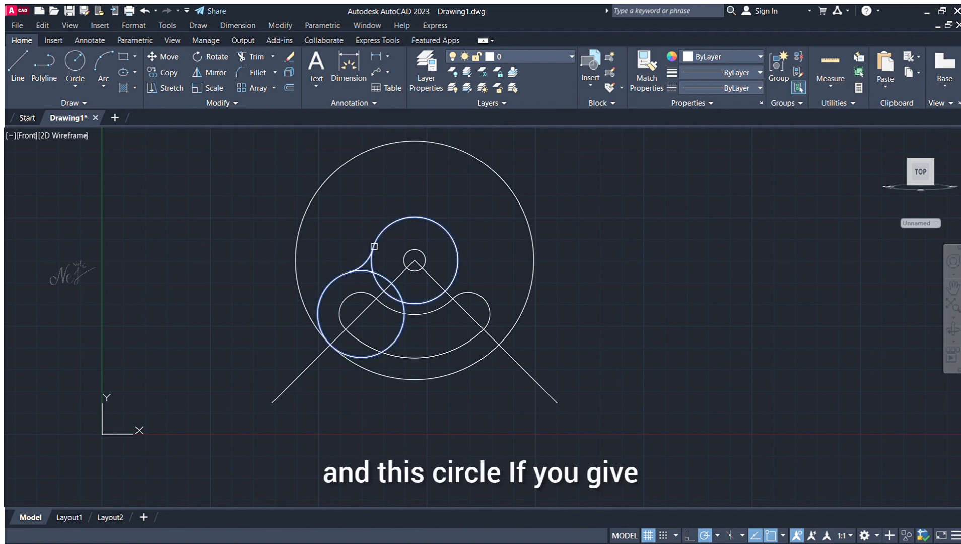
{"action": "left_click", "coordinate": [373, 247]}
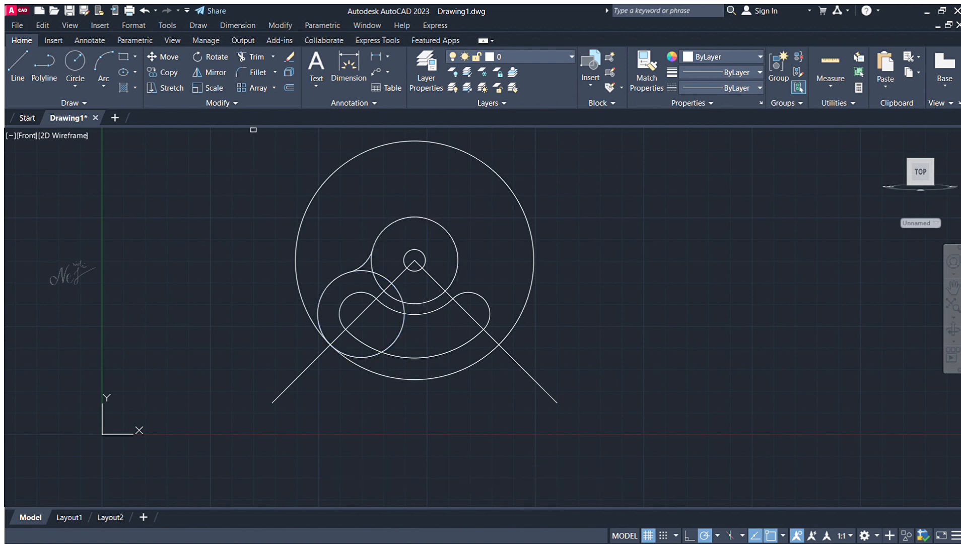
Step: Delete the two diagonal construction lines running from the common centre through the slot ends
{"action": "left_click", "coordinate": [252, 63]}
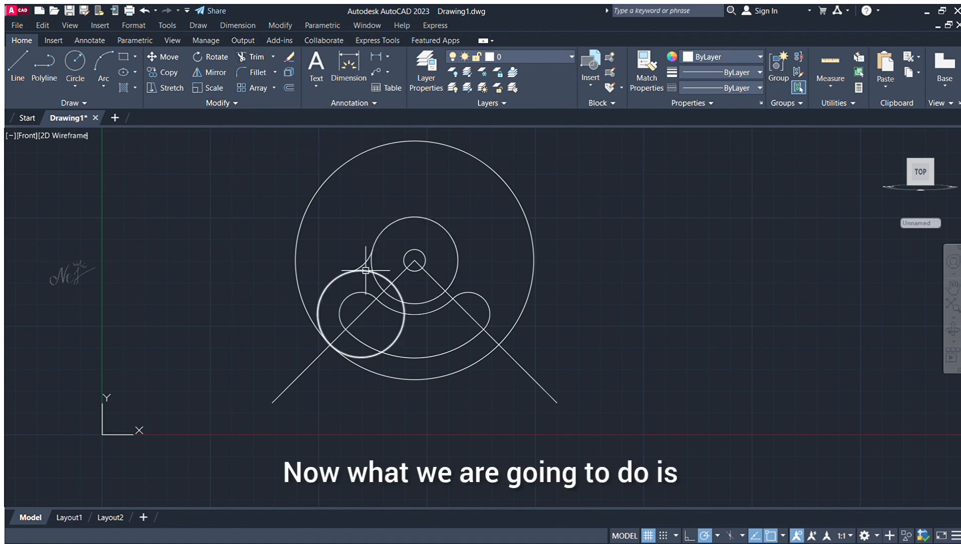
{"action": "left_click", "coordinate": [379, 290]}
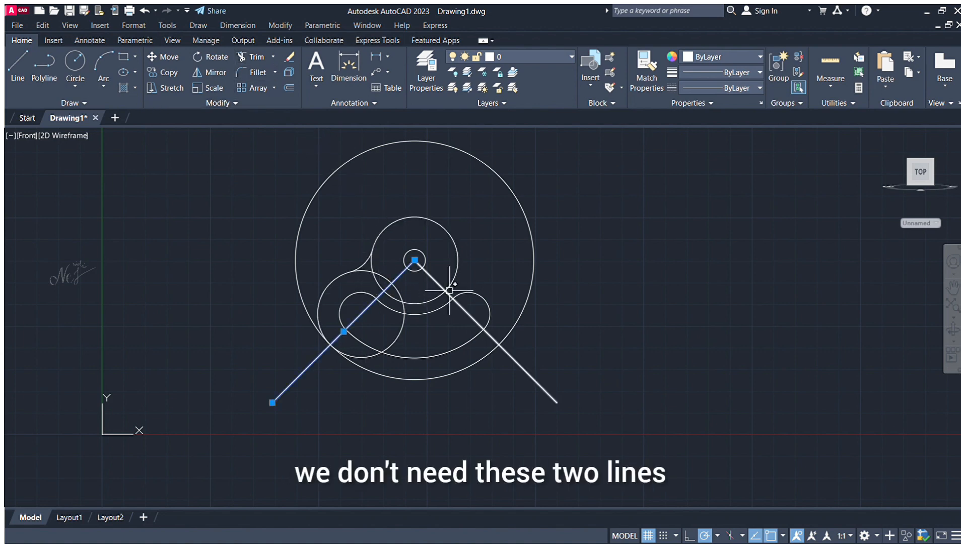
{"action": "left_click", "coordinate": [445, 291]}
{"action": "key", "text": "Delete"}
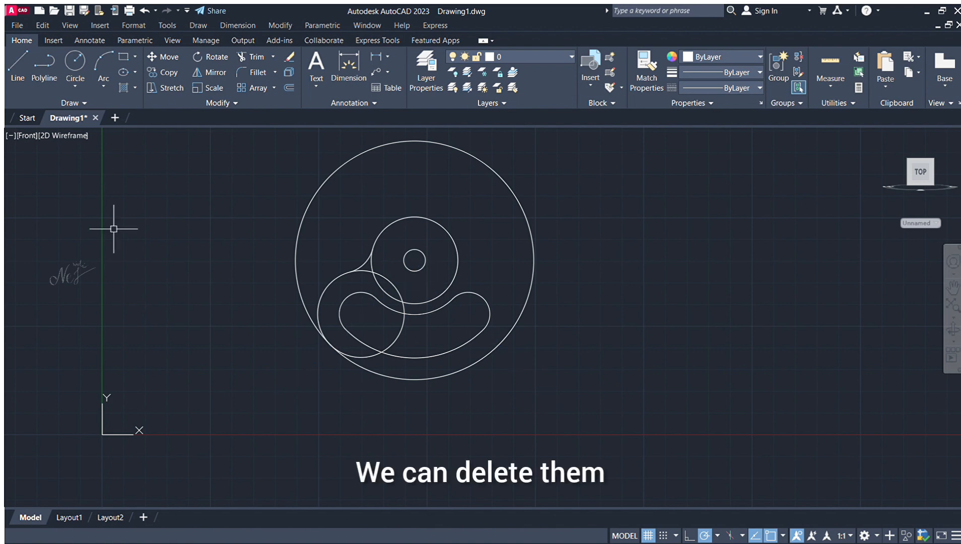
Step: Trim the left slot-end circle and the medium circle so the fillet flows smoothly into the left side of the outline
{"action": "left_click", "coordinate": [243, 58]}
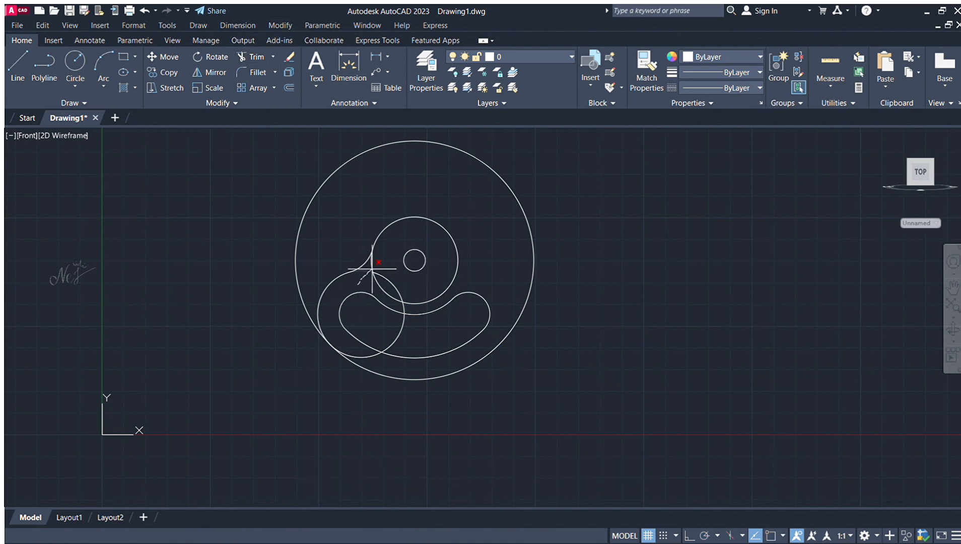
{"action": "left_click", "coordinate": [376, 285]}
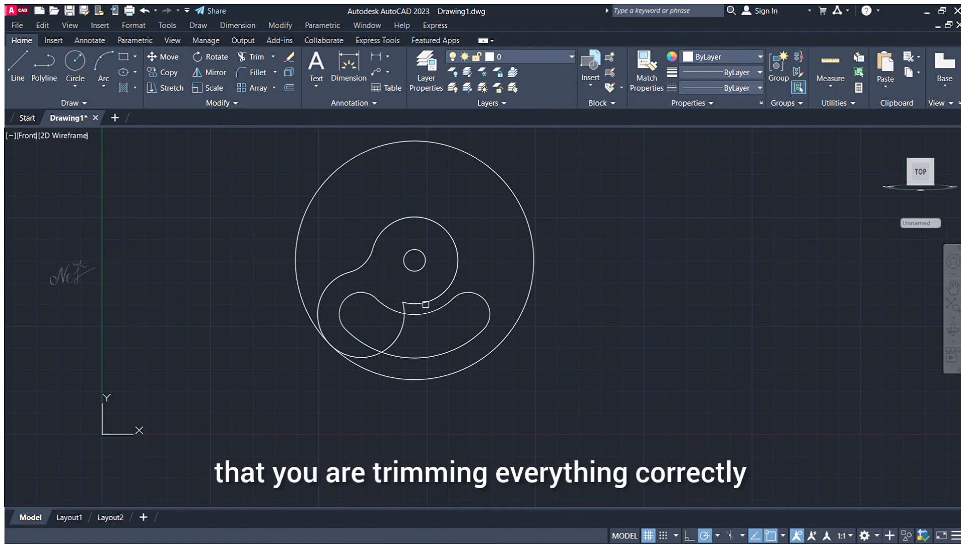
{"action": "left_click", "coordinate": [402, 322]}
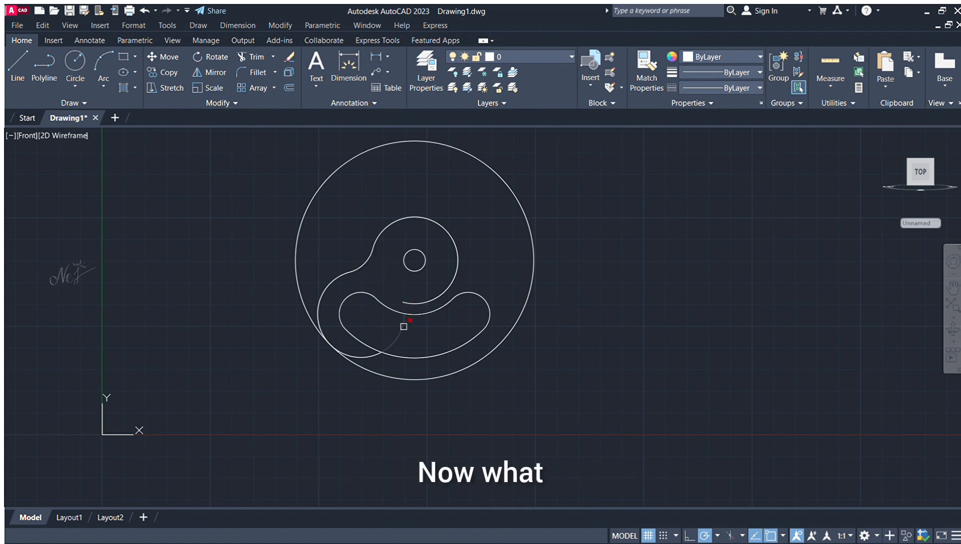
{"action": "left_click", "coordinate": [371, 356]}
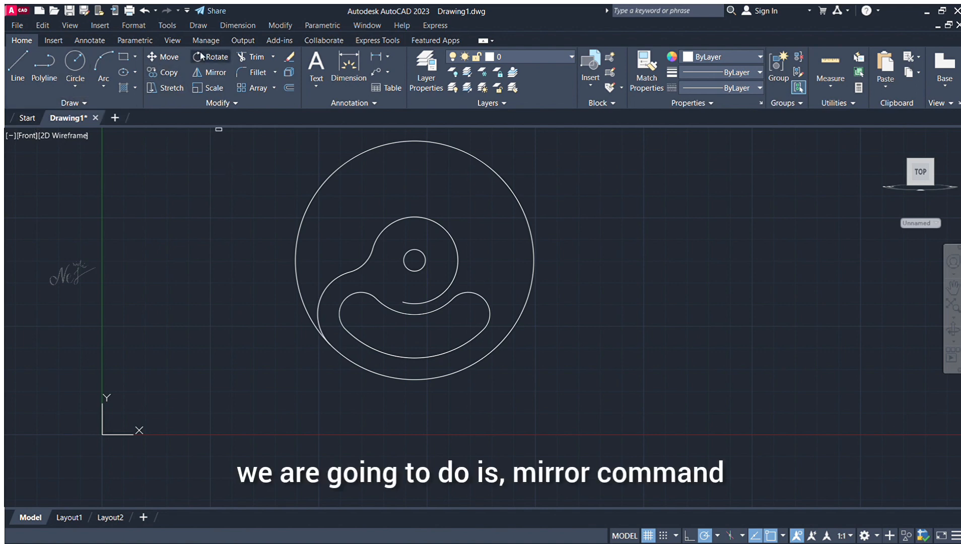
Step: Mirror the left fillet and the left outline arc about the vertical axis through the hole's centre, keeping the originals
{"action": "left_click", "coordinate": [203, 75]}
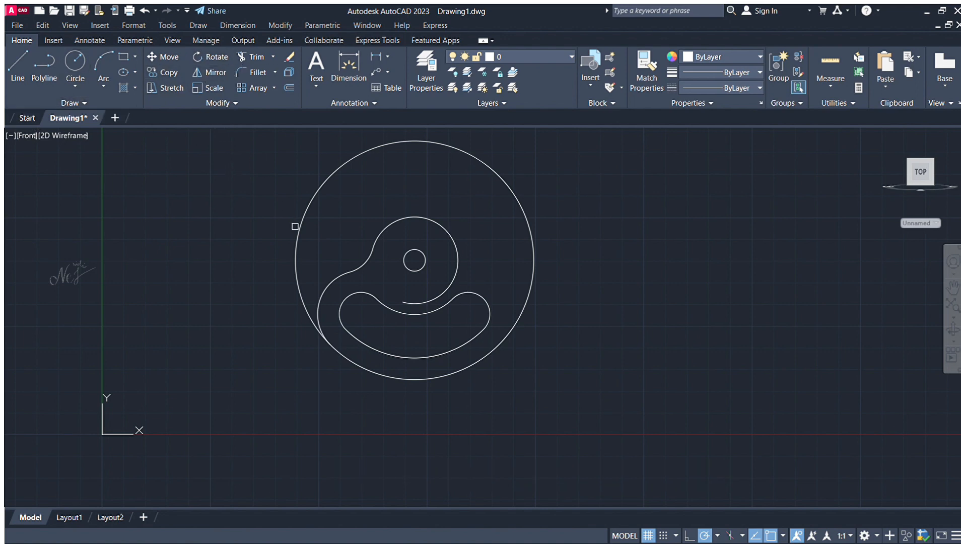
{"action": "left_click", "coordinate": [345, 273]}
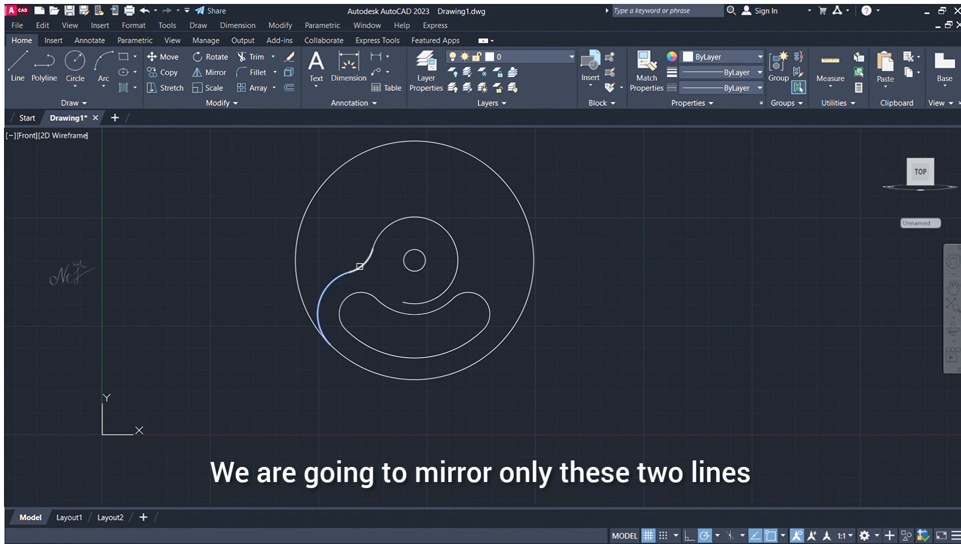
{"action": "left_click", "coordinate": [361, 267]}
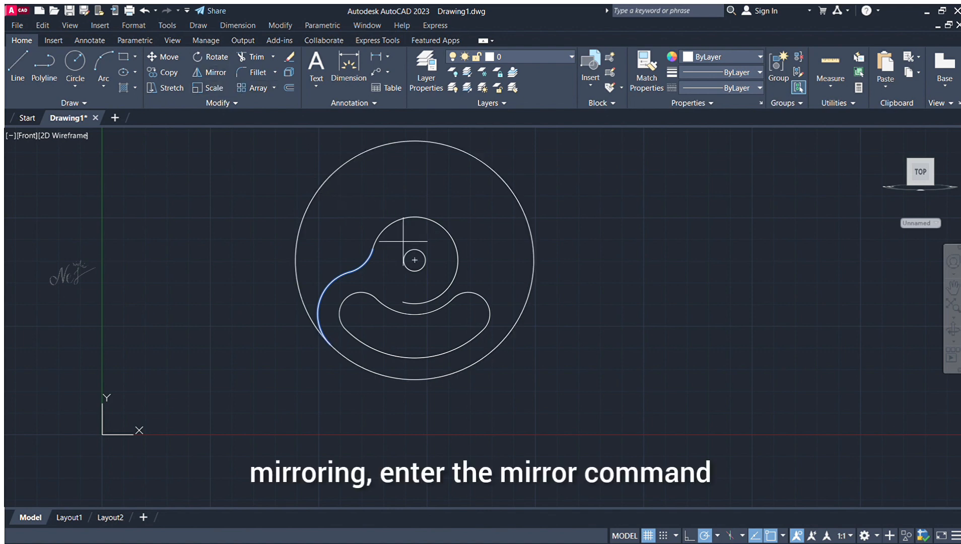
{"action": "left_click", "coordinate": [415, 260]}
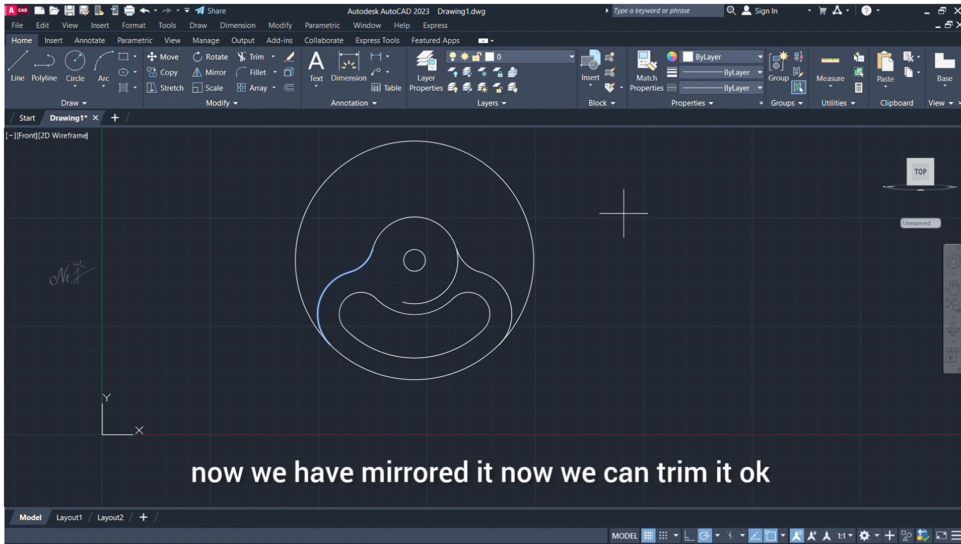
{"action": "key", "text": "Return"}
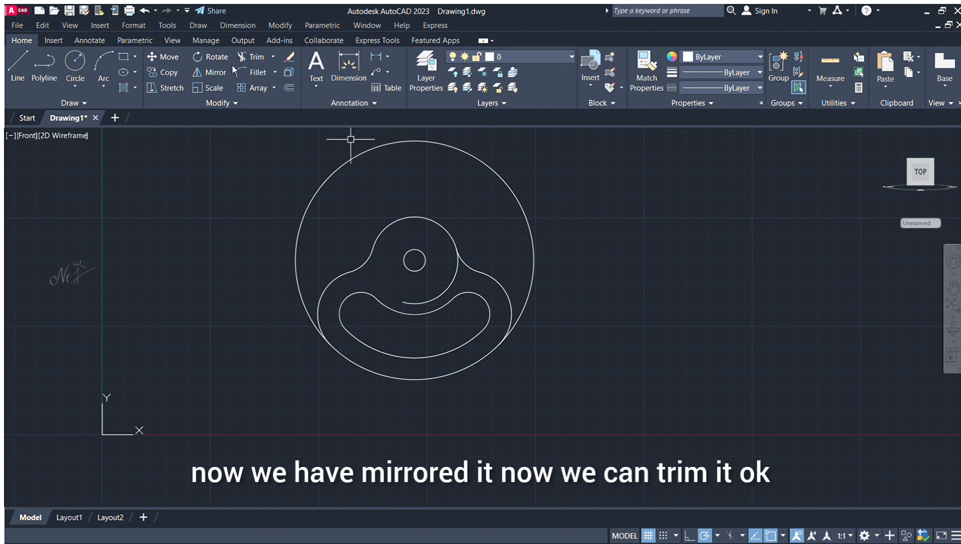
Step: Trim the medium circle's leftover arc inside the profile and the outermost circle's upper portion to close the outer outline
{"action": "left_click", "coordinate": [259, 58]}
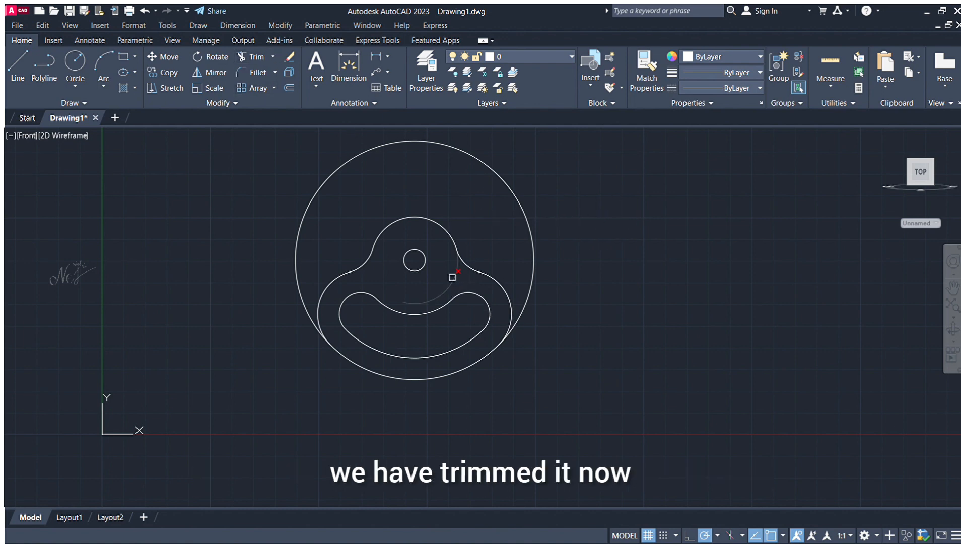
{"action": "left_click", "coordinate": [453, 278]}
{"action": "left_click", "coordinate": [534, 246]}
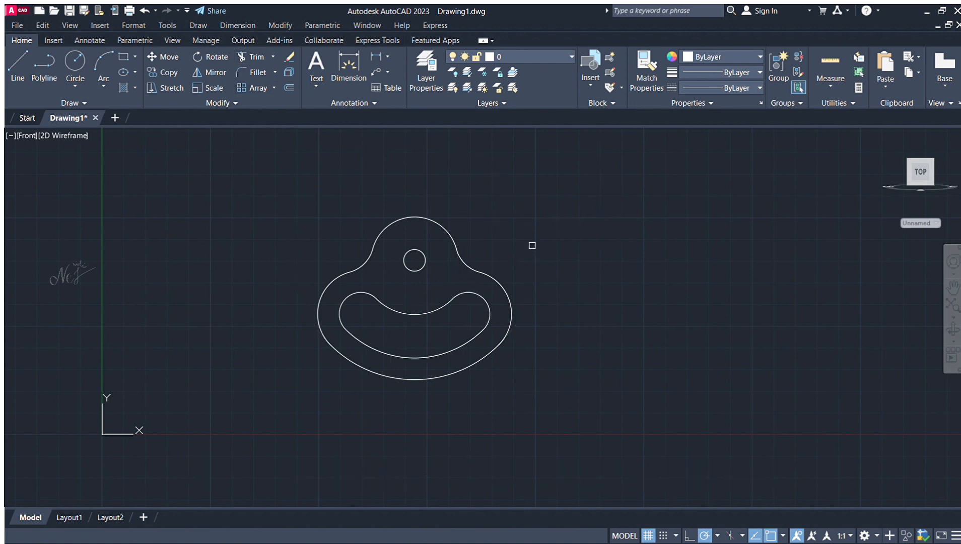
Step: Draw a short vertical line upward from the top quadrant of the profile's upper arc with Ortho on
{"action": "scroll", "coordinate": [415, 235], "scroll_direction": "up", "scroll_amount": 2}
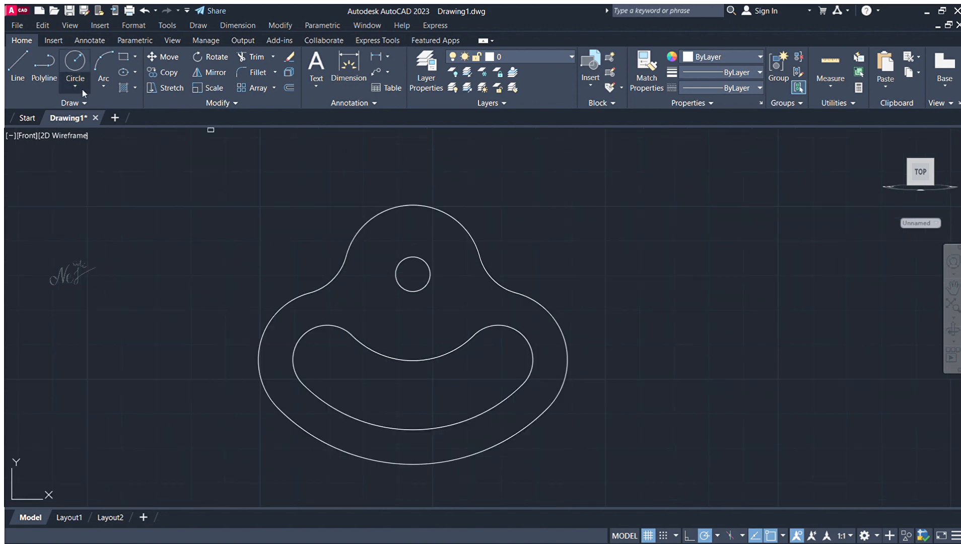
{"action": "left_click", "coordinate": [15, 66]}
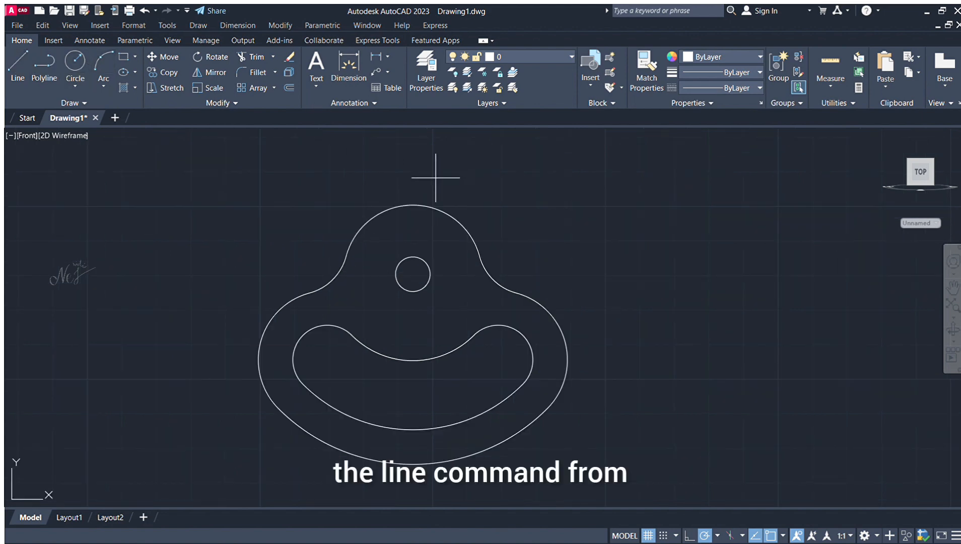
{"action": "left_click", "coordinate": [413, 205]}
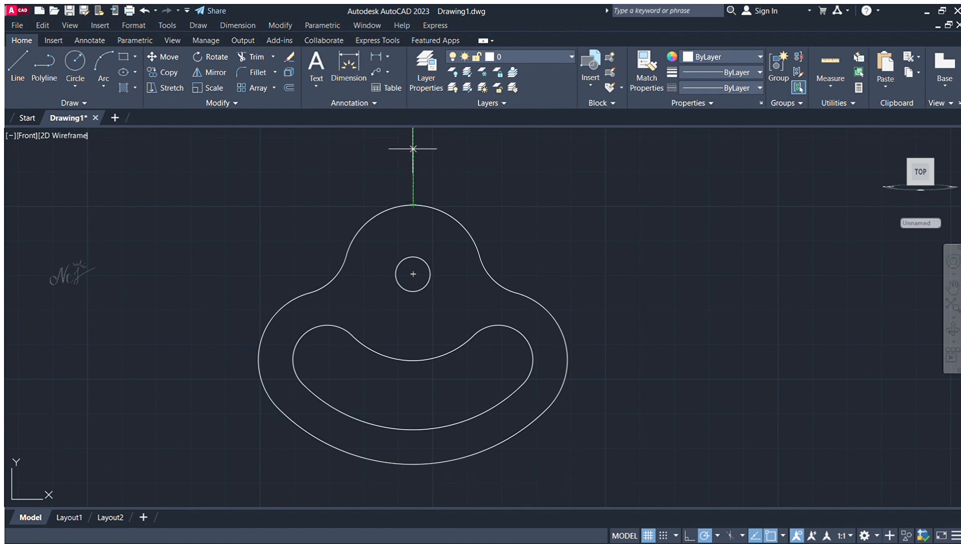
{"action": "key", "text": "F8"}
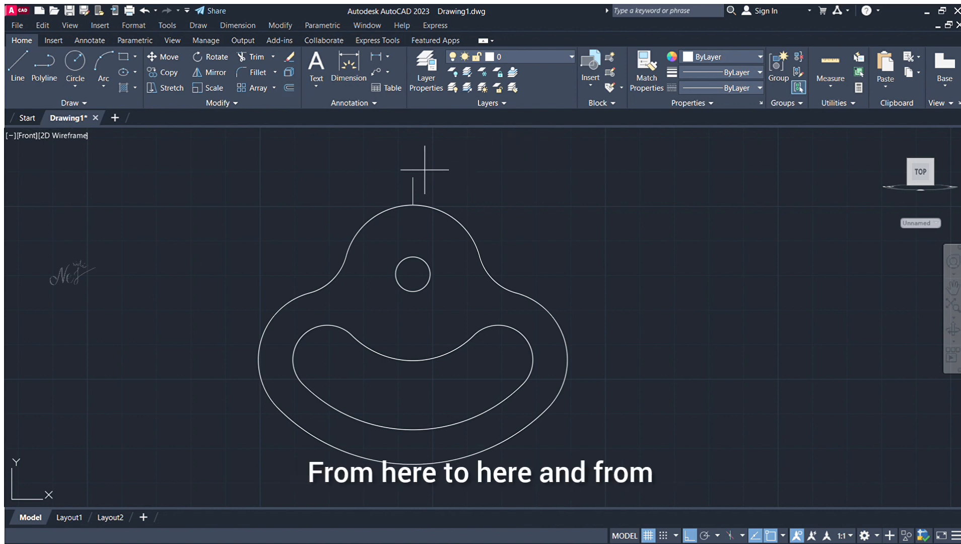
{"action": "key", "text": "Return"}
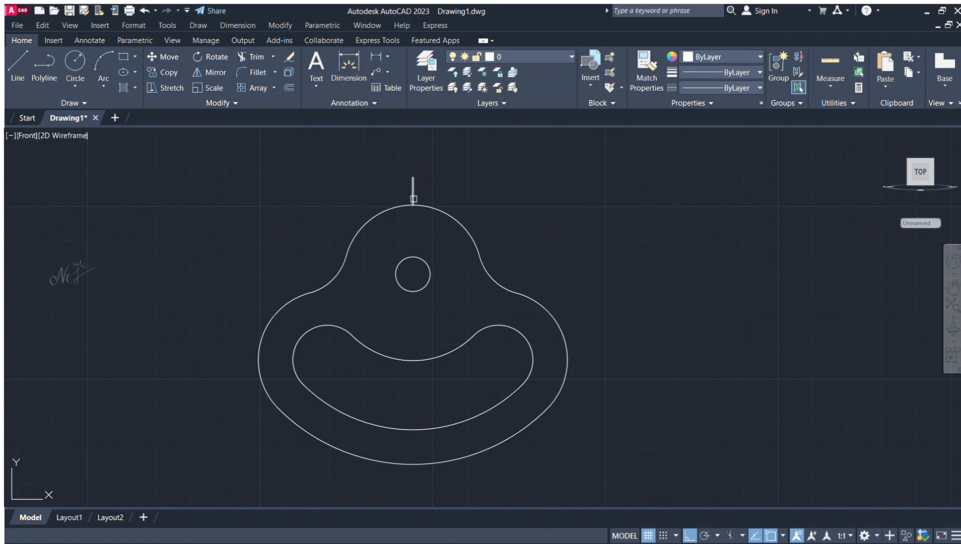
Step: Offset the short vertical line by the same distance to its left and right sides
{"action": "left_click", "coordinate": [413, 199]}
{"action": "left_click", "coordinate": [382, 199]}
{"action": "left_click", "coordinate": [413, 194]}
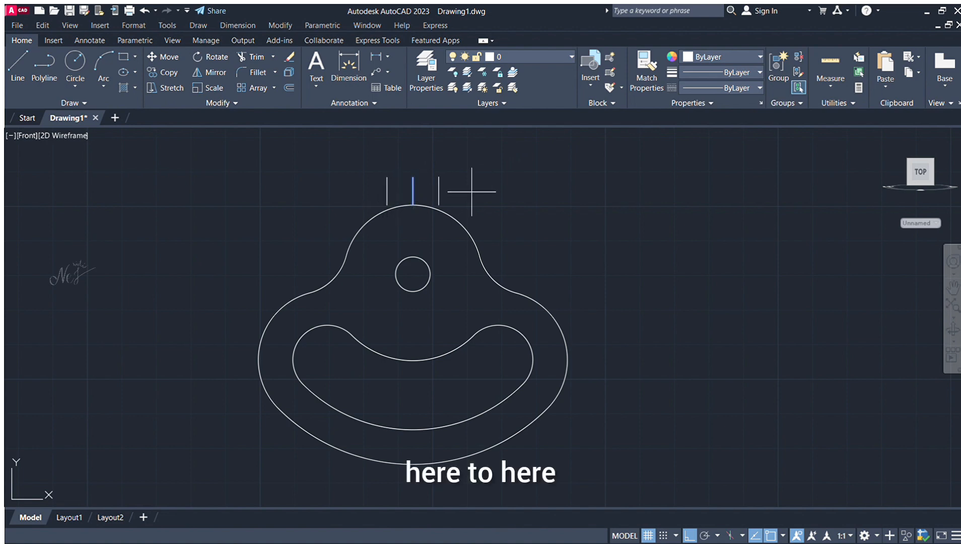
{"action": "left_click", "coordinate": [472, 191]}
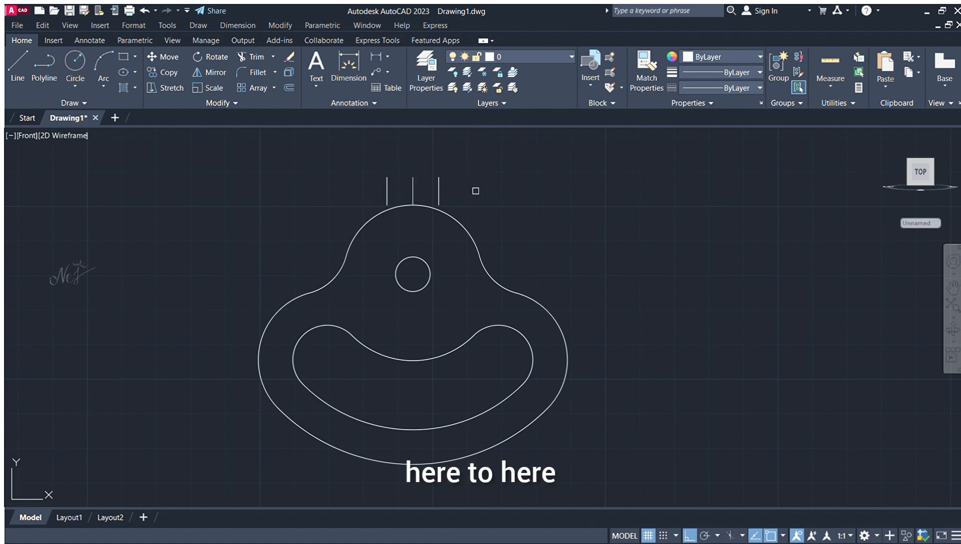
Step: Draw a horizontal line joining the upper ends of the two offset vertical lines
{"action": "left_click", "coordinate": [17, 65]}
{"action": "left_click", "coordinate": [387, 178]}
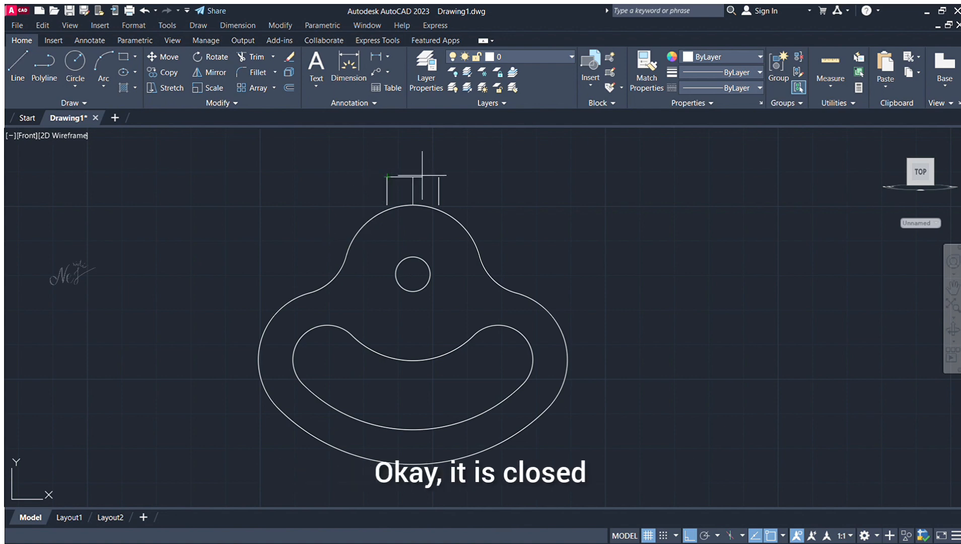
{"action": "left_click", "coordinate": [438, 177]}
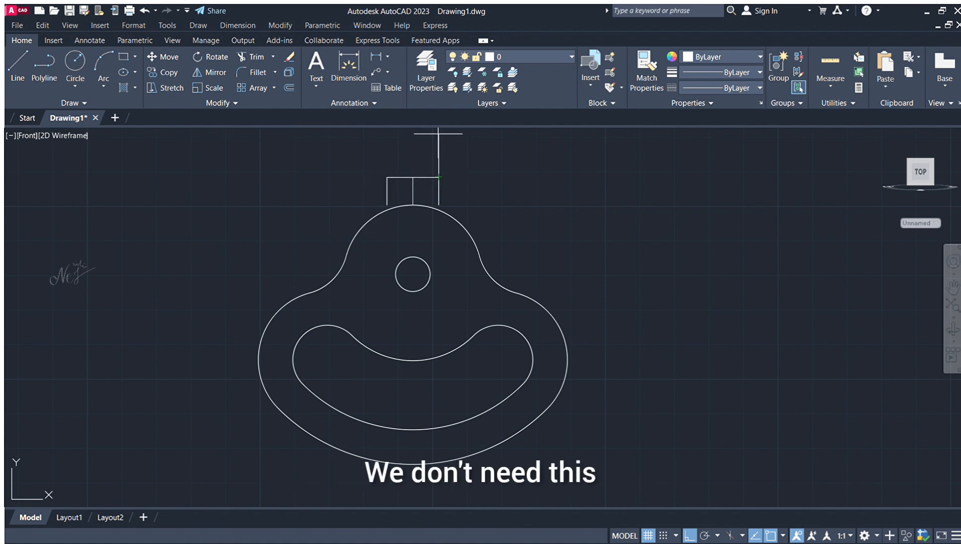
{"action": "key", "text": "Return"}
Step: Delete the middle vertical line inside the rectangular tab on top of the profile
{"action": "scroll", "coordinate": [429, 158], "scroll_direction": "up", "scroll_amount": 8}
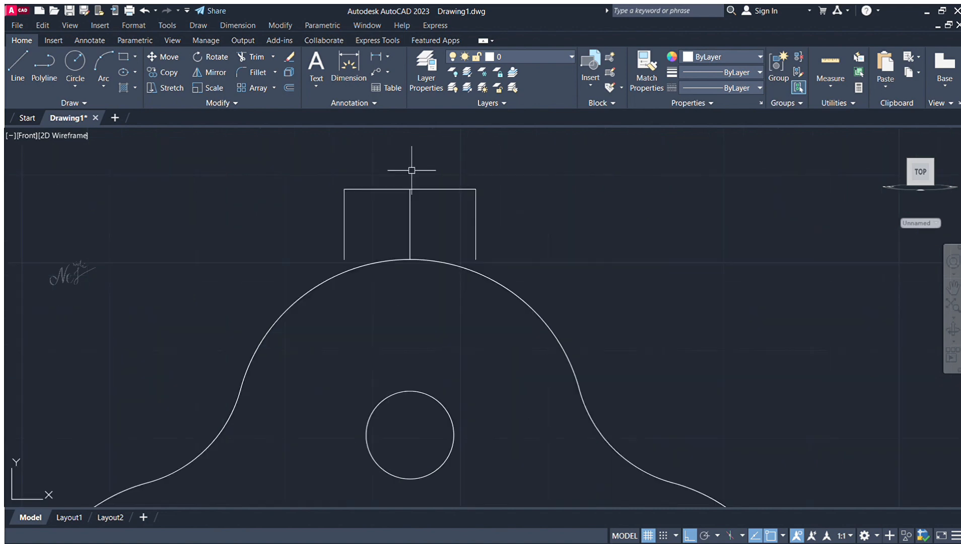
{"action": "left_click", "coordinate": [400, 242]}
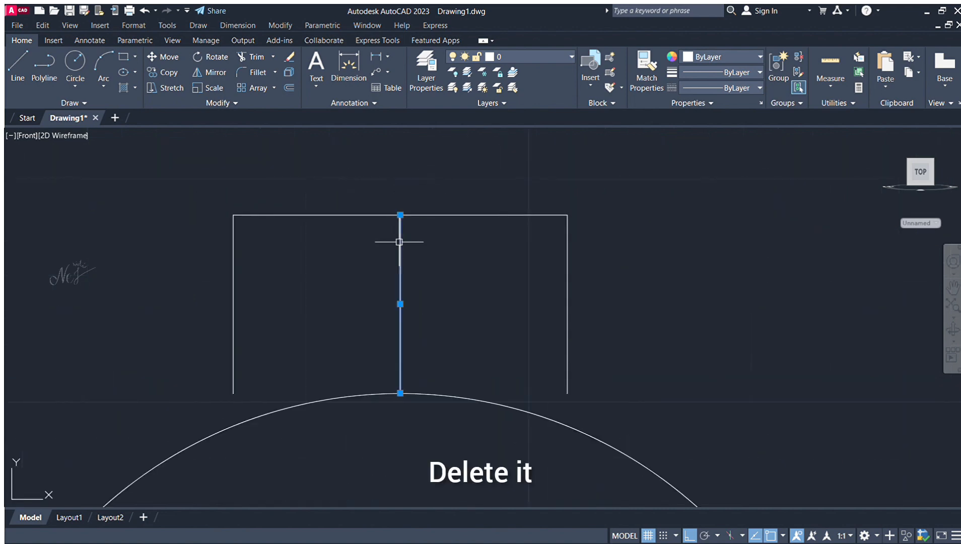
{"action": "key", "text": "Delete"}
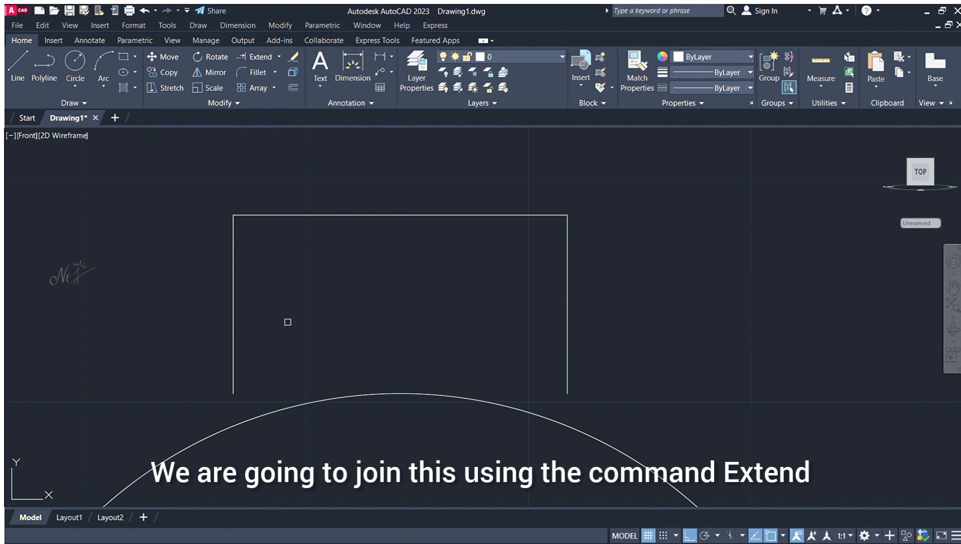
Step: Extend the tab's two side lines down to the upper arc and trim away the arc segment between them
{"action": "left_click", "coordinate": [233, 359]}
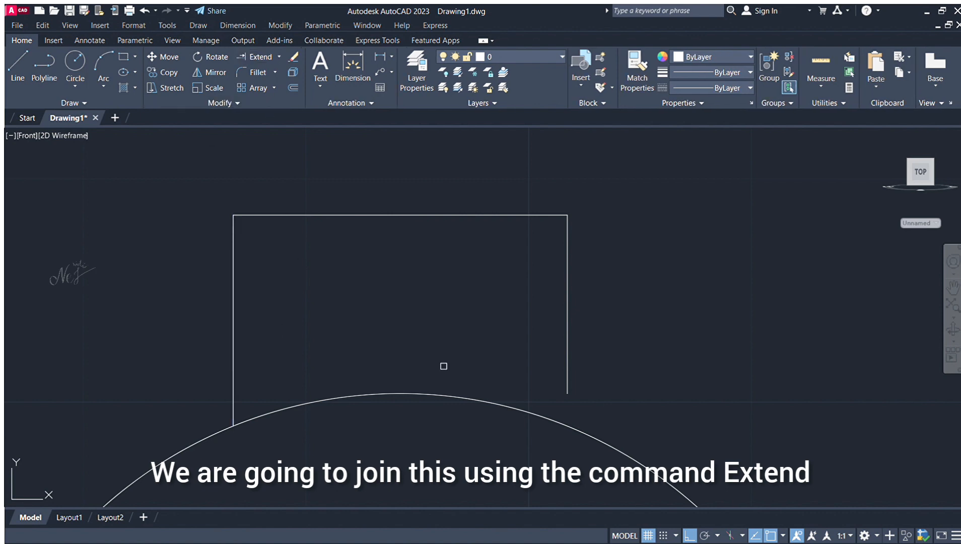
{"action": "left_click", "coordinate": [566, 352]}
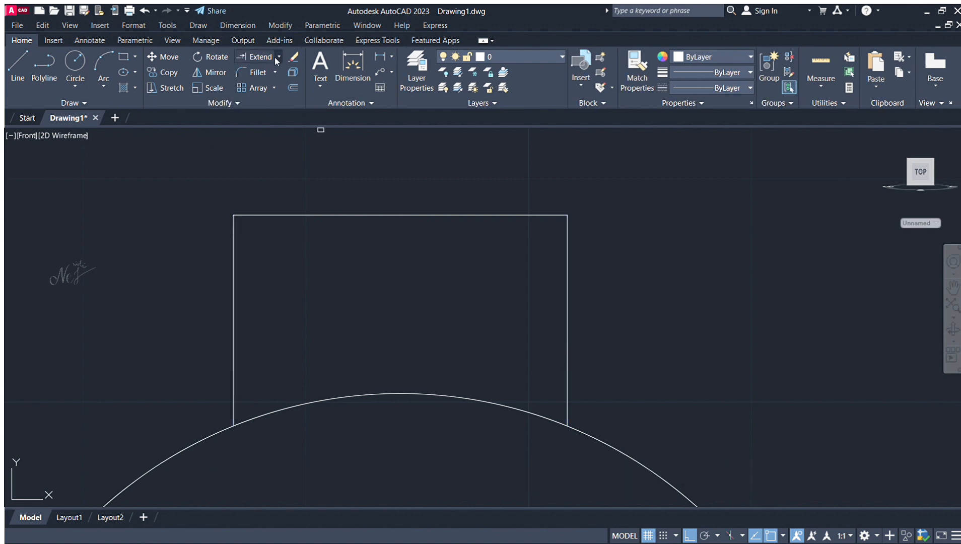
{"action": "left_click", "coordinate": [269, 75]}
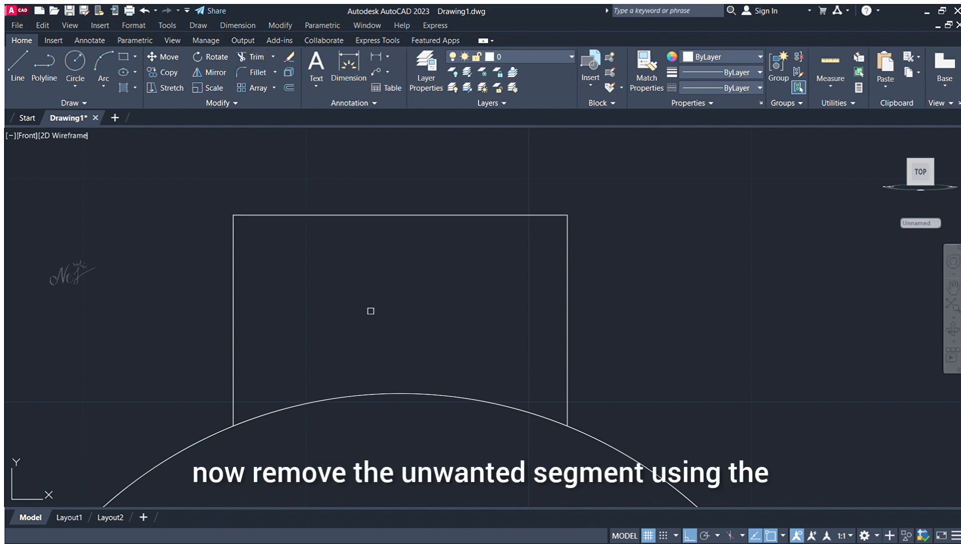
{"action": "left_click", "coordinate": [412, 396]}
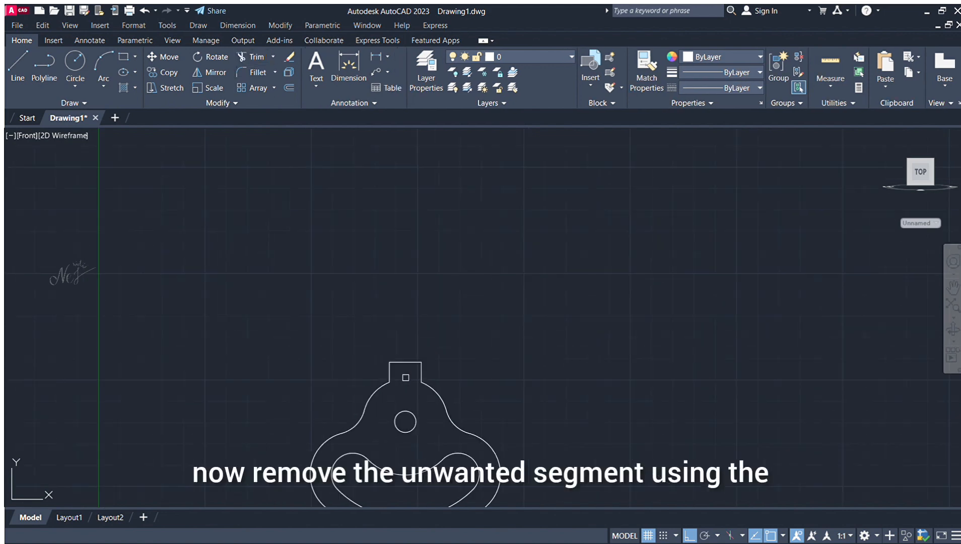
{"action": "scroll", "coordinate": [514, 316], "scroll_direction": "up", "scroll_amount": 2}
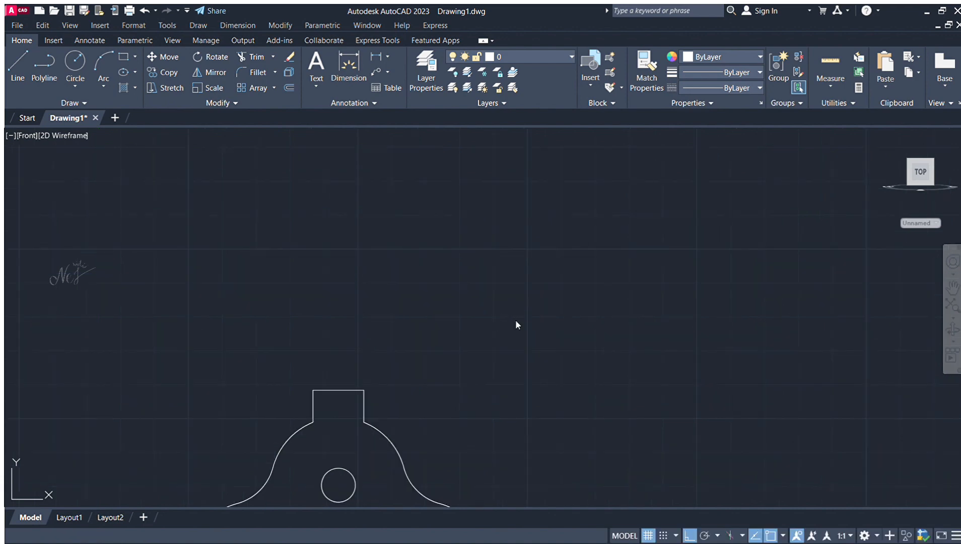
{"action": "scroll", "coordinate": [468, 393], "scroll_direction": "down", "scroll_amount": 5}
{"action": "scroll", "coordinate": [458, 437], "scroll_direction": "up", "scroll_amount": 6}
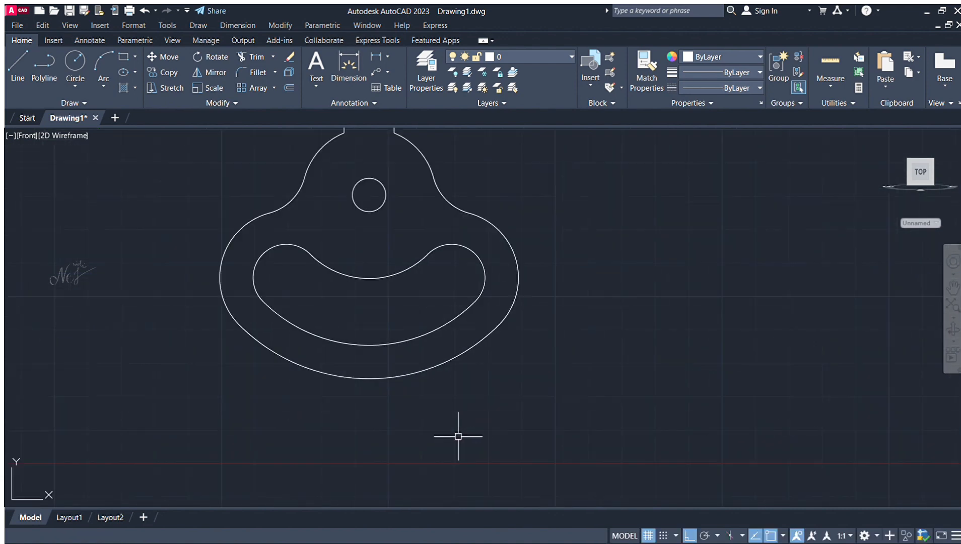
{"action": "scroll", "coordinate": [458, 436], "scroll_direction": "down", "scroll_amount": 2}
{"action": "scroll", "coordinate": [383, 363], "scroll_direction": "up", "scroll_amount": 1}
{"action": "scroll", "coordinate": [382, 353], "scroll_direction": "down", "scroll_amount": 2}
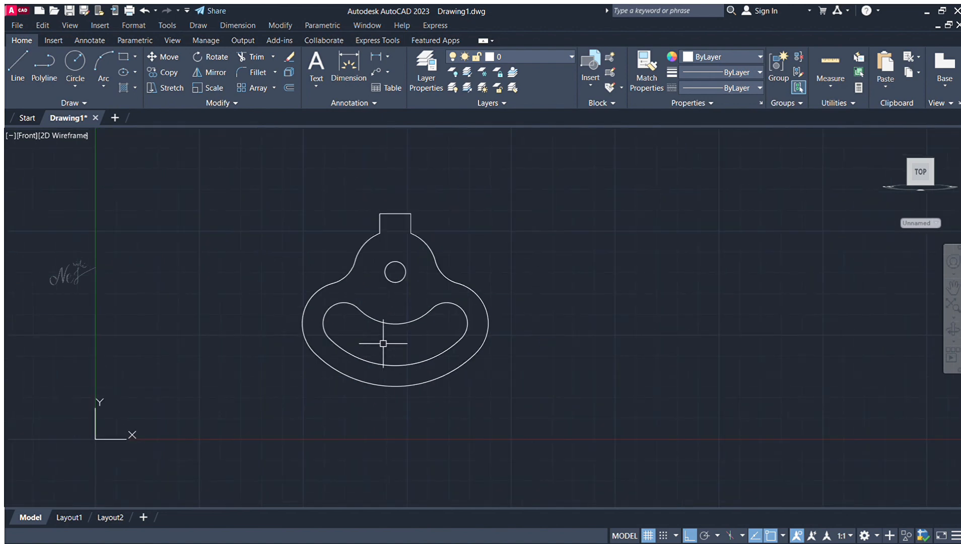
{"action": "mouse_move", "coordinate": [382, 343]}
{"action": "middle_mouse_down"}
{"action": "mouse_move", "coordinate": [468, 339]}
{"action": "mouse_move", "coordinate": [454, 326]}
{"action": "middle_mouse_up"}
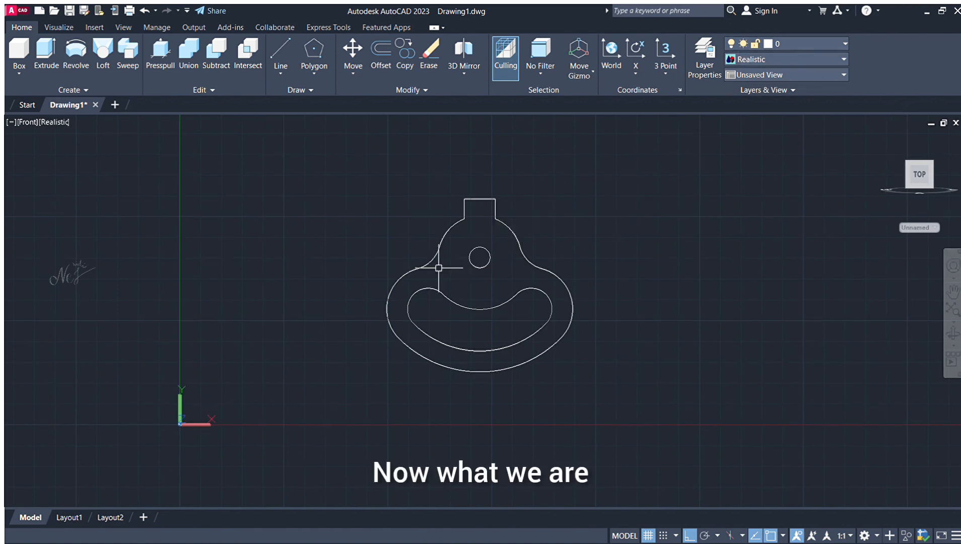
Step: Convert the outer outline, the centre hole and the curved slot into regions with the Region command
{"action": "left_click", "coordinate": [693, 192]}
{"action": "left_click", "coordinate": [623, 249]}
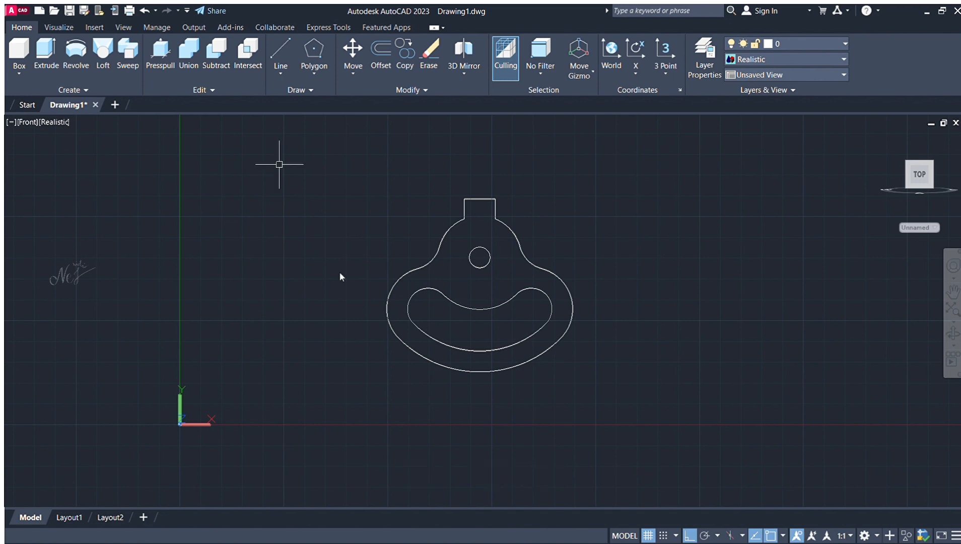
{"action": "left_click", "coordinate": [323, 326]}
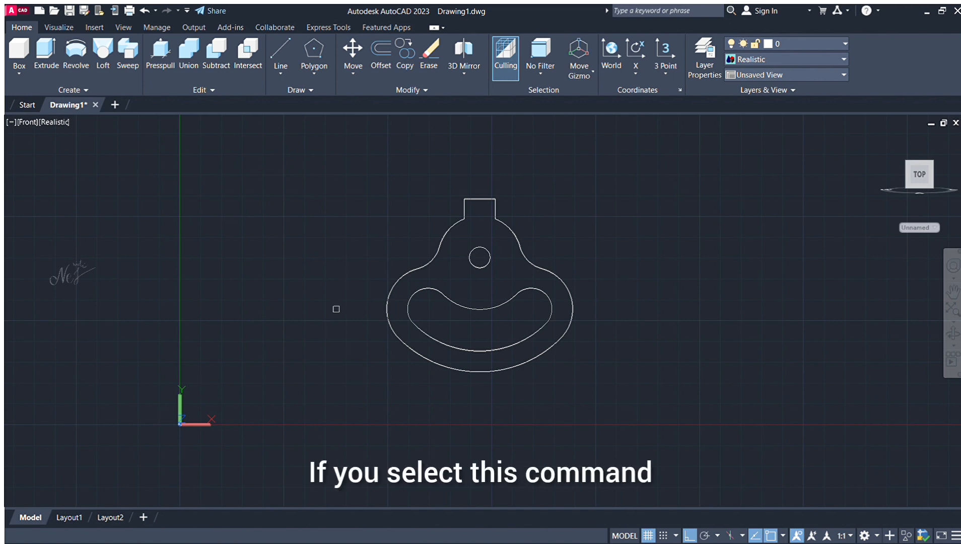
{"action": "left_click", "coordinate": [323, 170]}
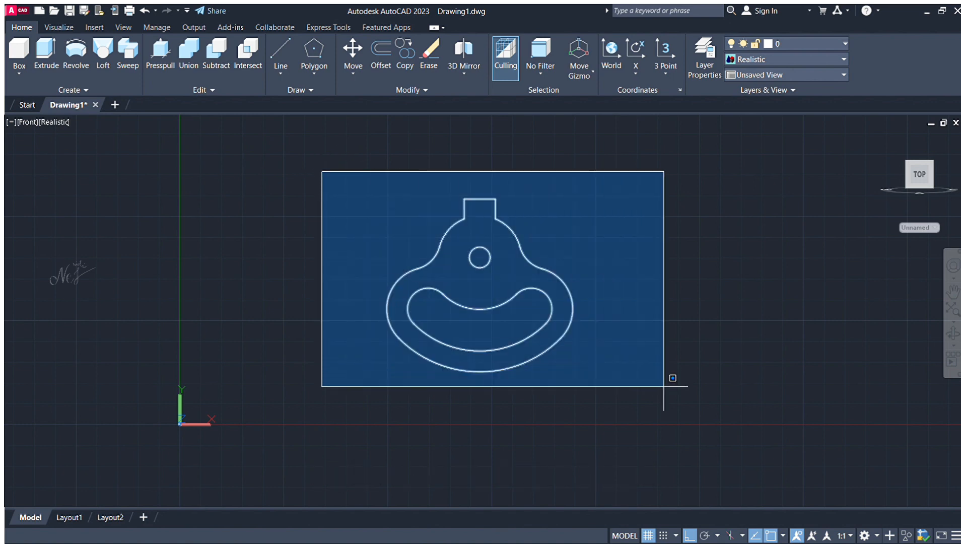
{"action": "left_click", "coordinate": [669, 399]}
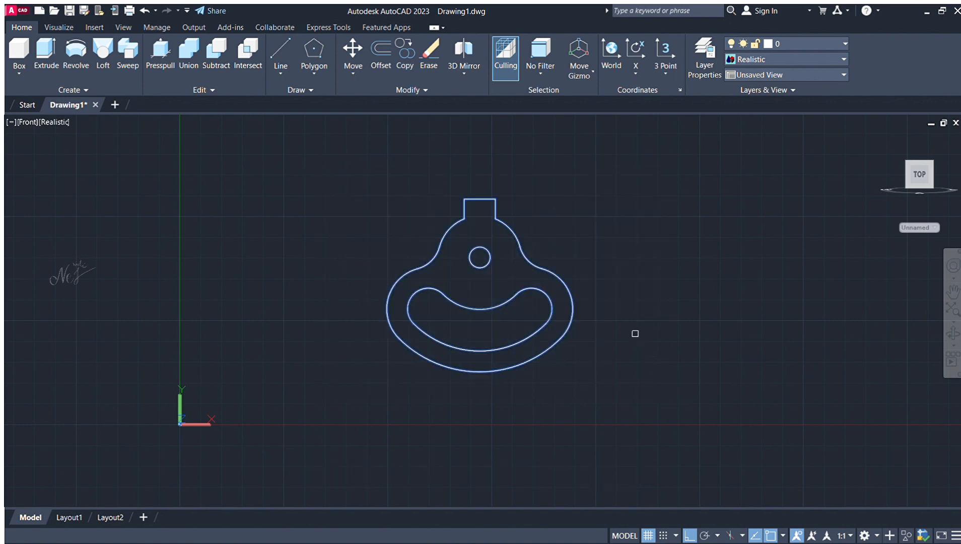
{"action": "key", "text": "Return"}
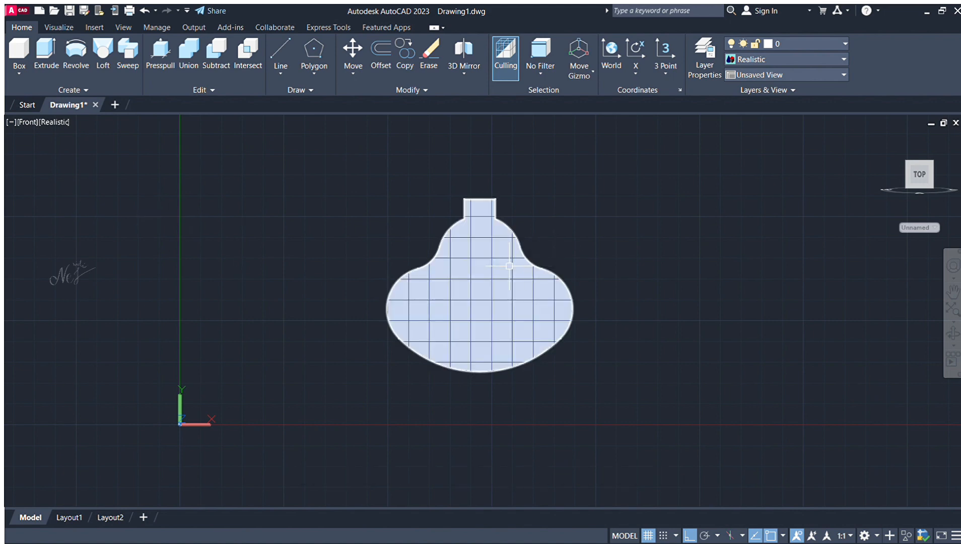
Step: Subtract the curved slot region from the outer profile region
{"action": "left_click", "coordinate": [218, 52]}
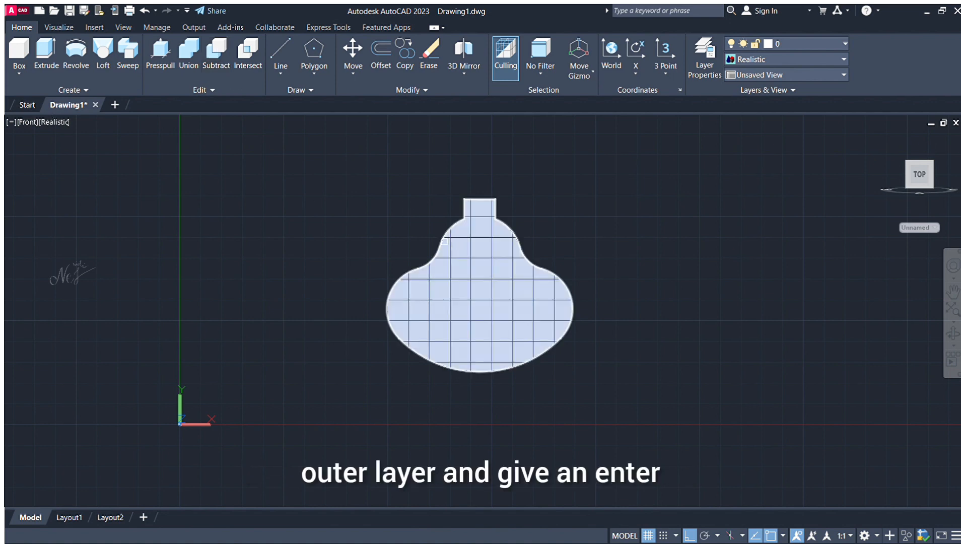
{"action": "left_click", "coordinate": [444, 241]}
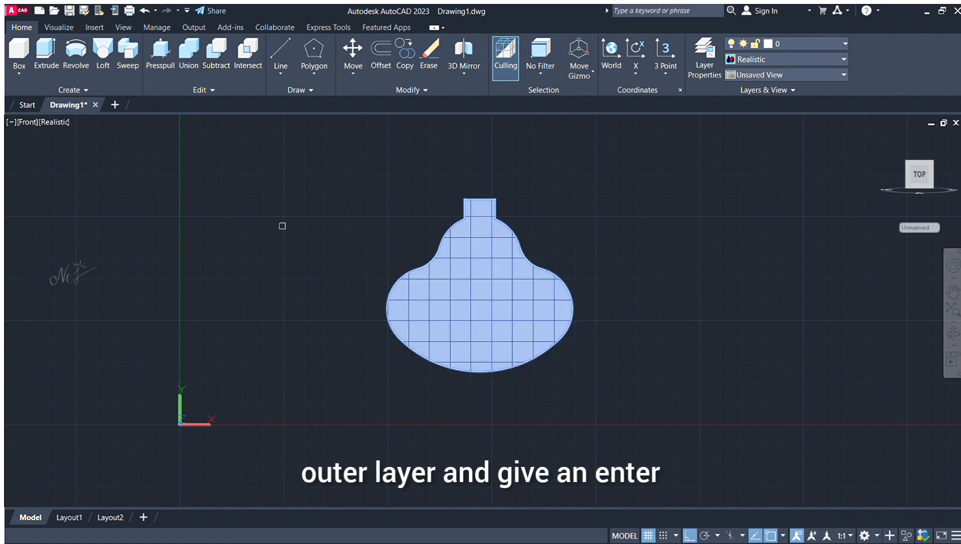
{"action": "key", "text": "Return"}
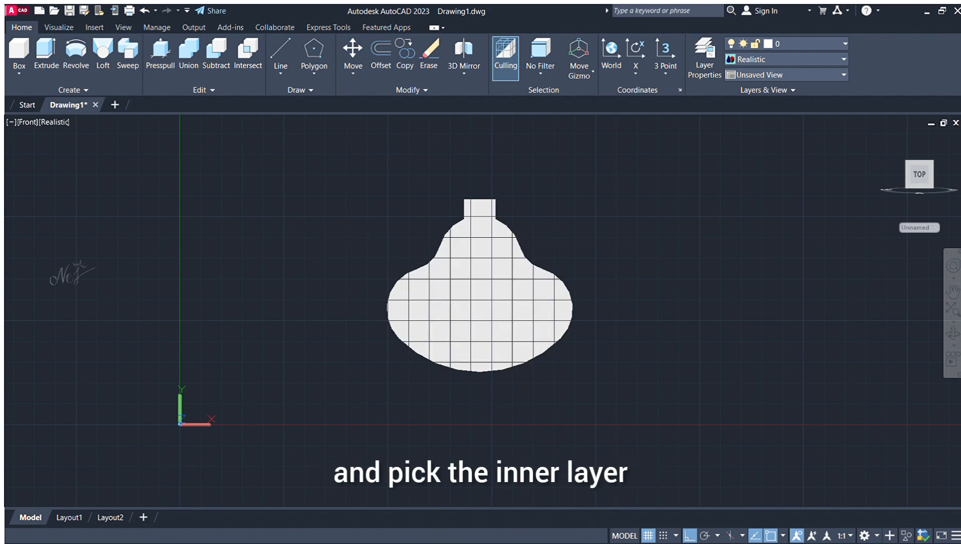
{"action": "left_click", "coordinate": [446, 307]}
{"action": "key", "text": "Return"}
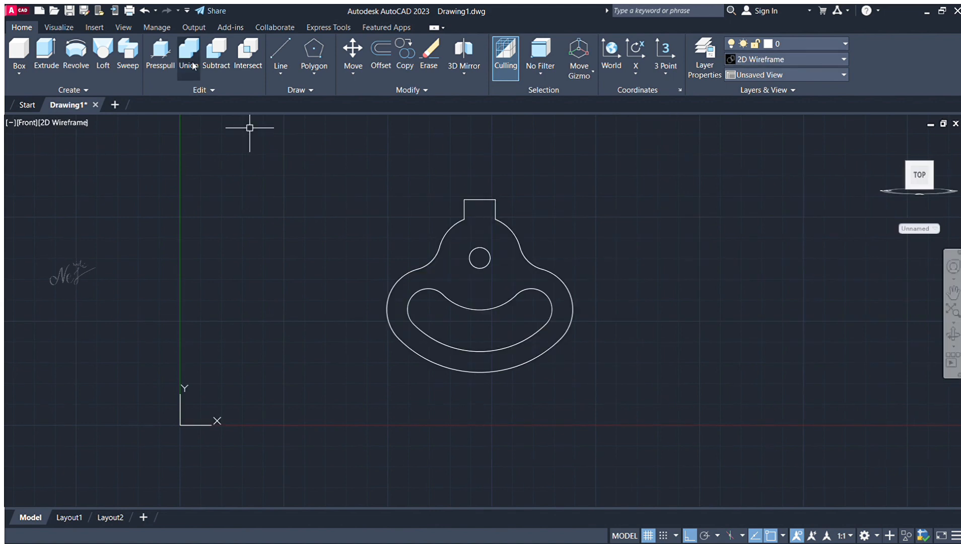
Step: Subtract the centre hole region from the outer profile region and set the visual style to Realistic
{"action": "left_click", "coordinate": [216, 50]}
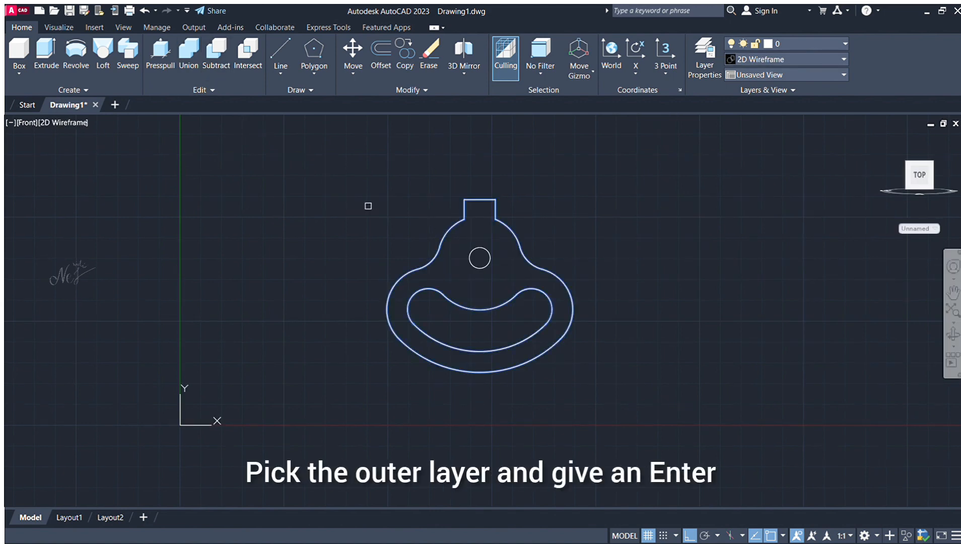
{"action": "key", "text": "Return"}
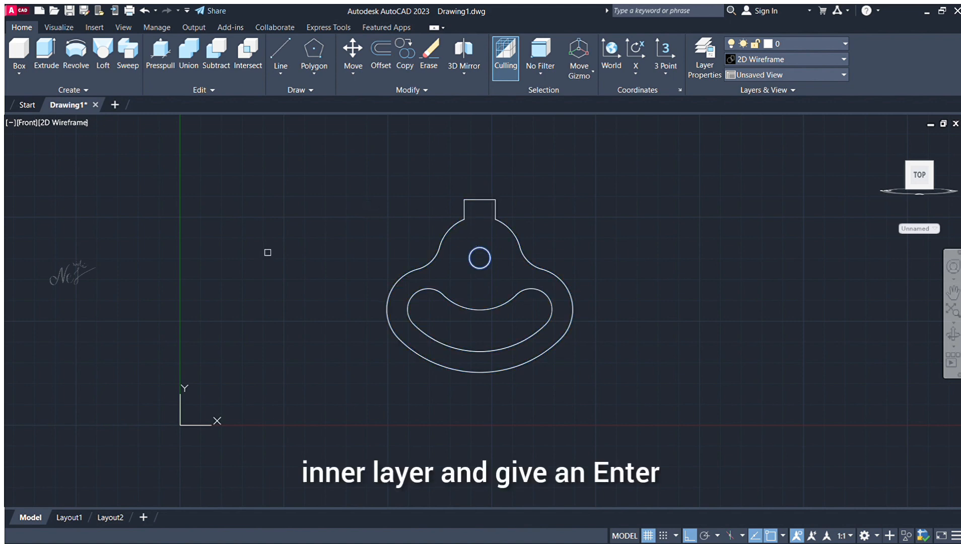
{"action": "key", "text": "Return"}
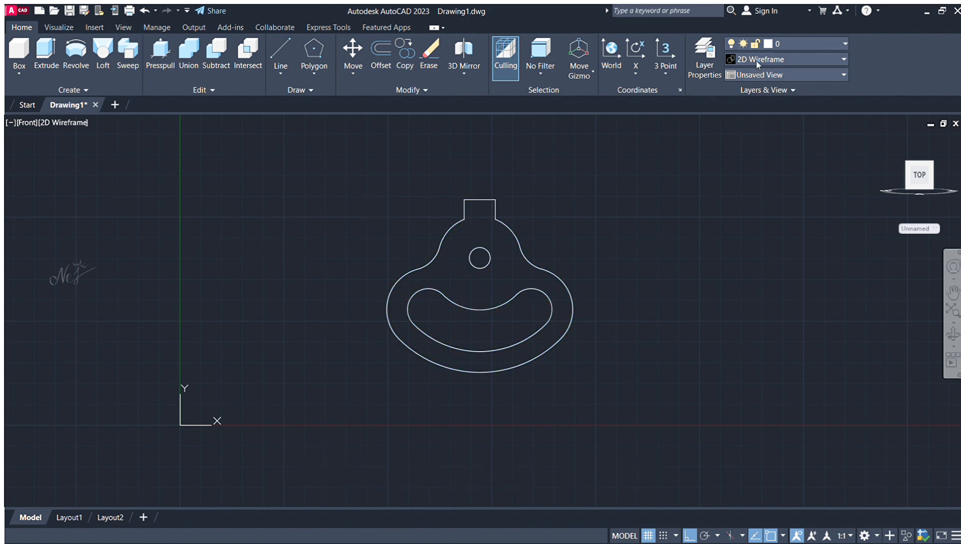
{"action": "left_click", "coordinate": [899, 93]}
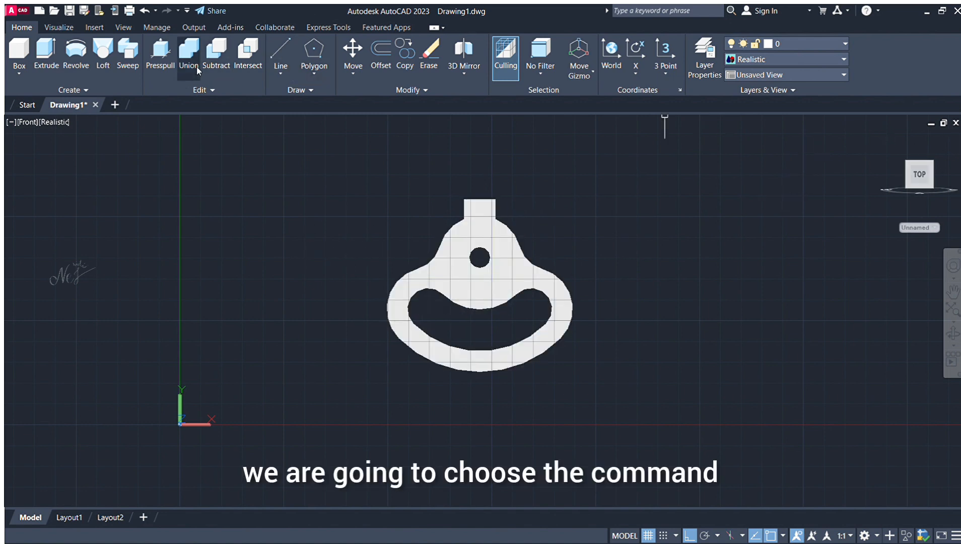
Step: Switch to the SW Isometric view and extrude the profile region upward into a solid
{"action": "left_click", "coordinate": [911, 165]}
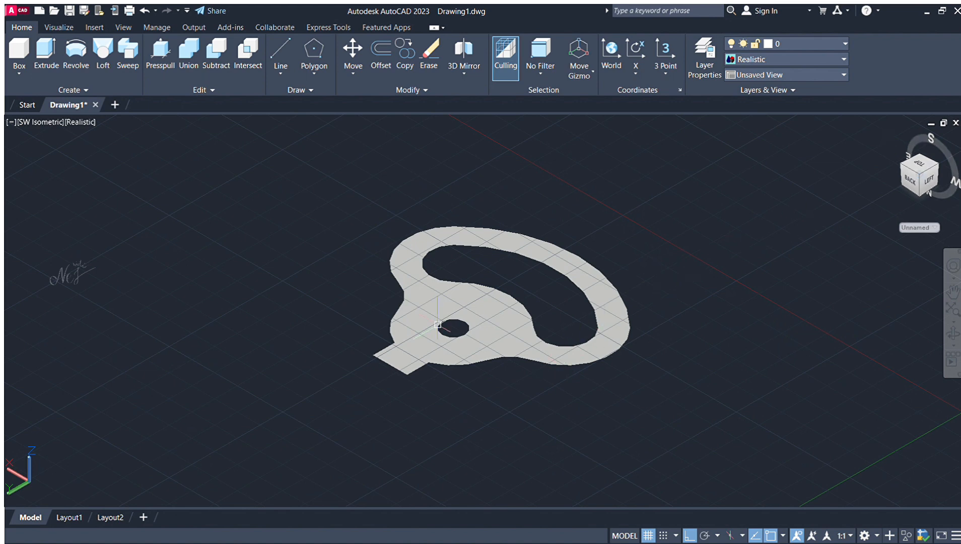
{"action": "left_click", "coordinate": [37, 45]}
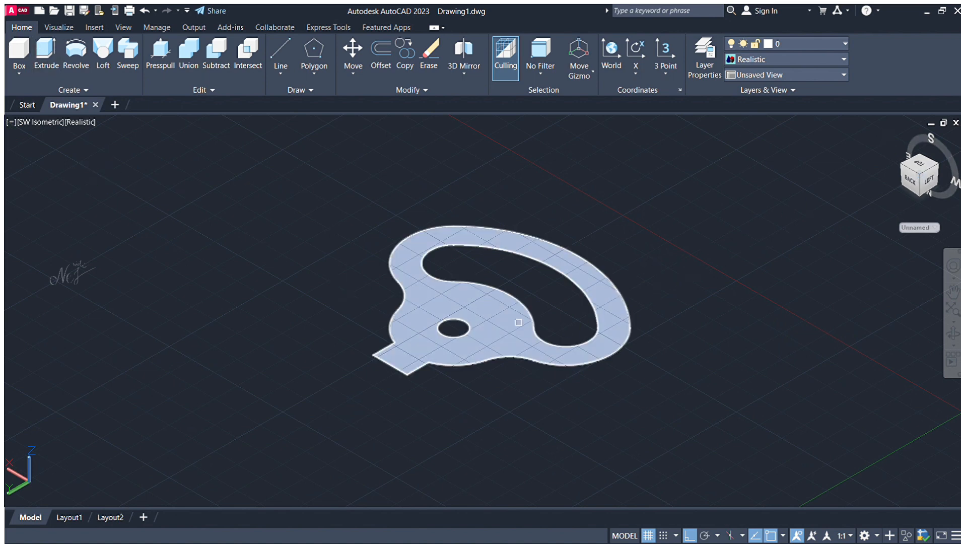
{"action": "left_click", "coordinate": [506, 307]}
{"action": "key", "text": "Return"}
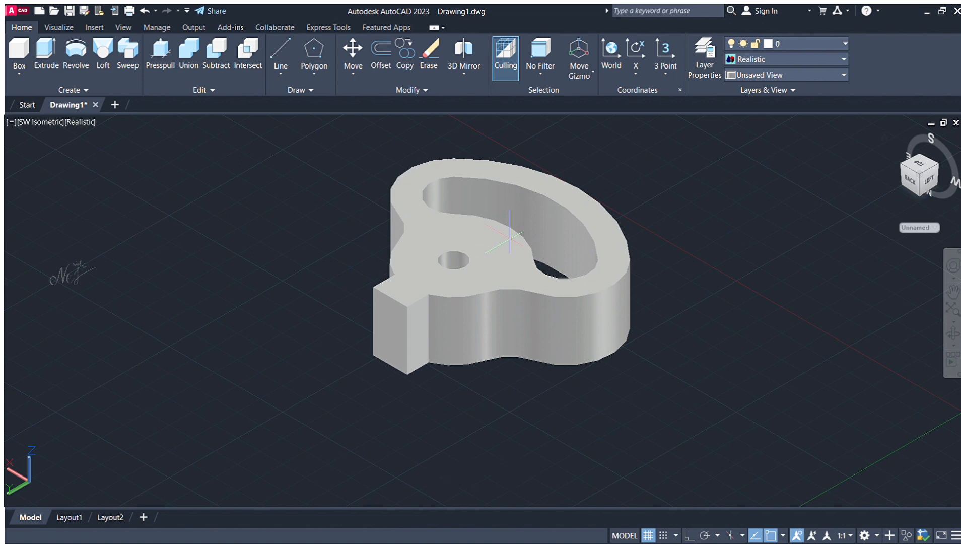
{"action": "left_click", "coordinate": [509, 235]}
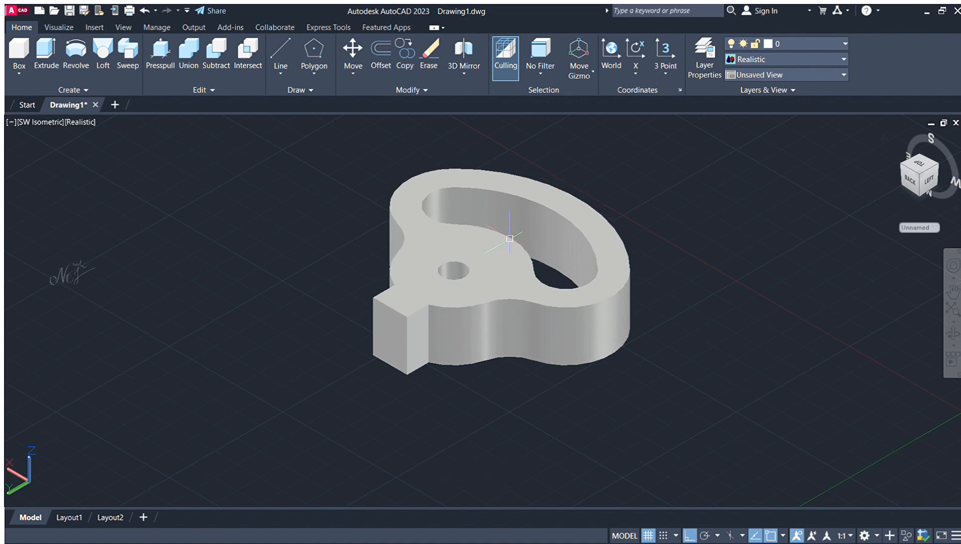
{"action": "left_click", "coordinate": [508, 235]}
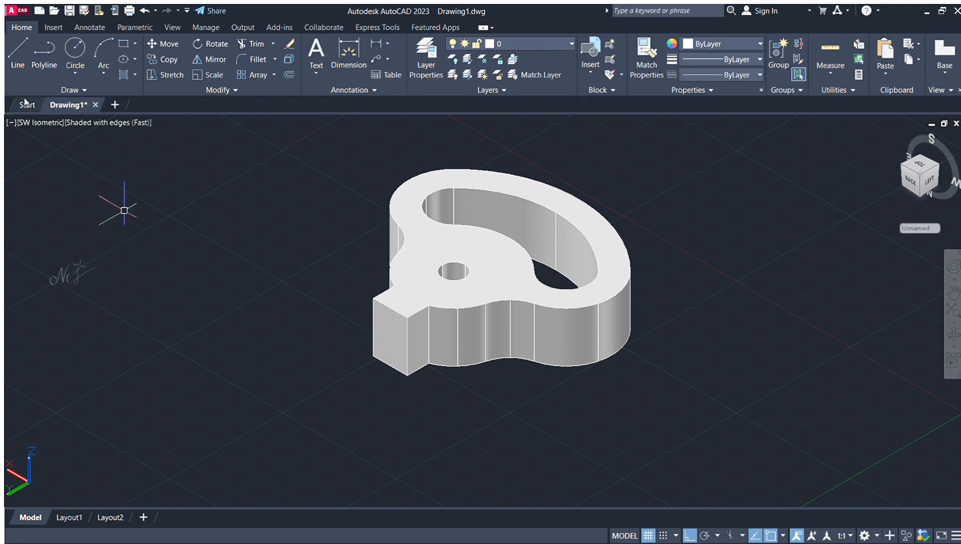
Step: In the Right view, draw a circle of radius 22.5 centred on the midpoint of the solid's top edge
{"action": "left_click", "coordinate": [93, 207]}
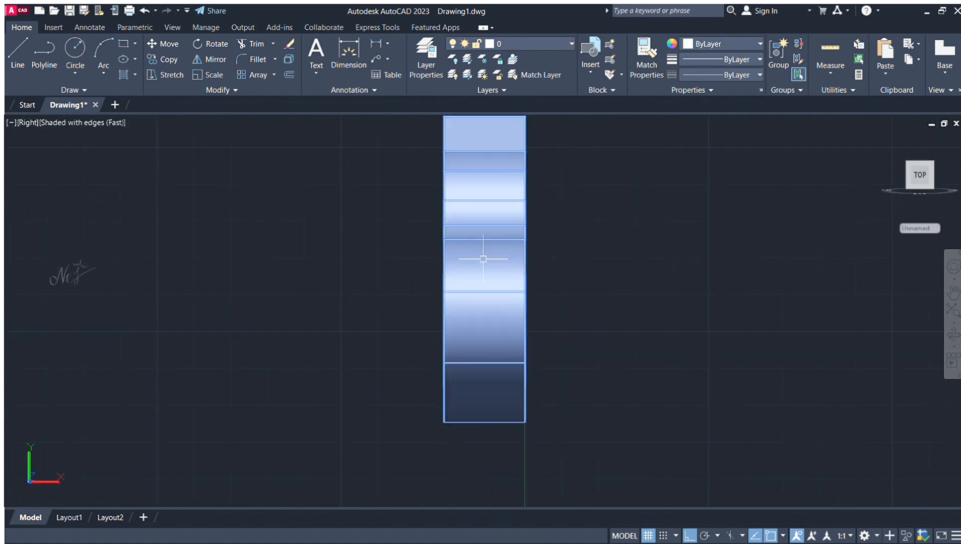
{"action": "scroll", "coordinate": [483, 259], "scroll_direction": "up", "scroll_amount": 4}
{"action": "scroll", "coordinate": [486, 201], "scroll_direction": "down", "scroll_amount": 5}
{"action": "scroll", "coordinate": [484, 208], "scroll_direction": "up", "scroll_amount": 5}
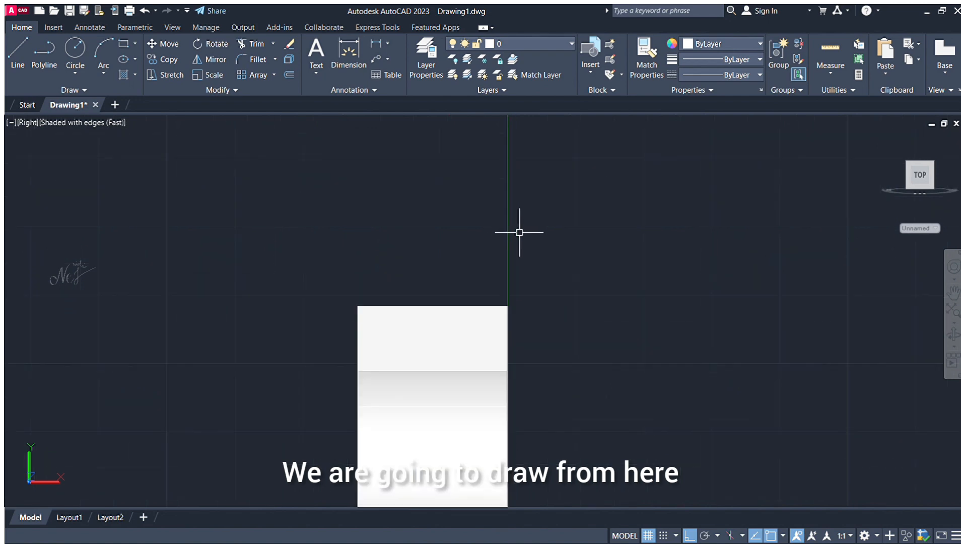
{"action": "scroll", "coordinate": [491, 228], "scroll_direction": "up", "scroll_amount": 2}
{"action": "scroll", "coordinate": [360, 187], "scroll_direction": "down", "scroll_amount": 6}
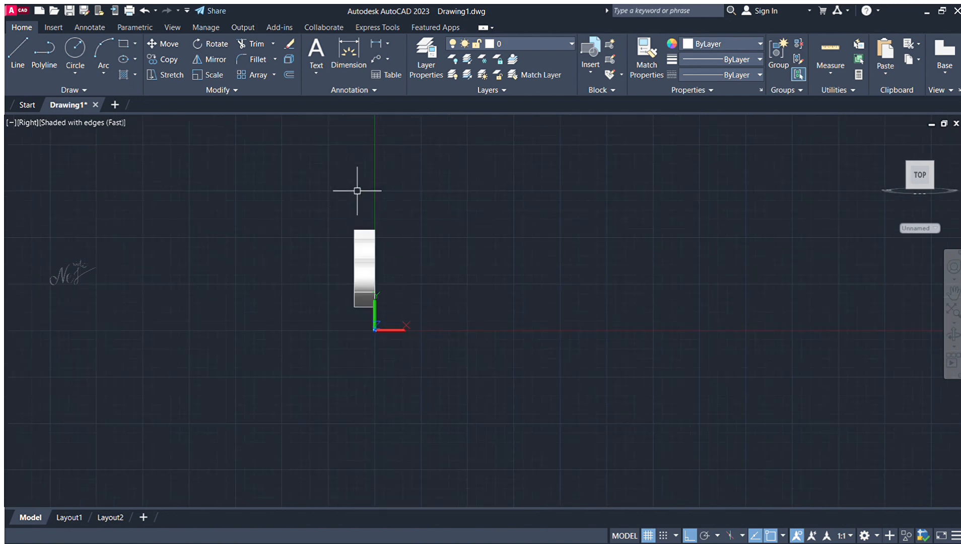
{"action": "scroll", "coordinate": [367, 167], "scroll_direction": "up", "scroll_amount": 2}
{"action": "scroll", "coordinate": [365, 347], "scroll_direction": "up", "scroll_amount": 3}
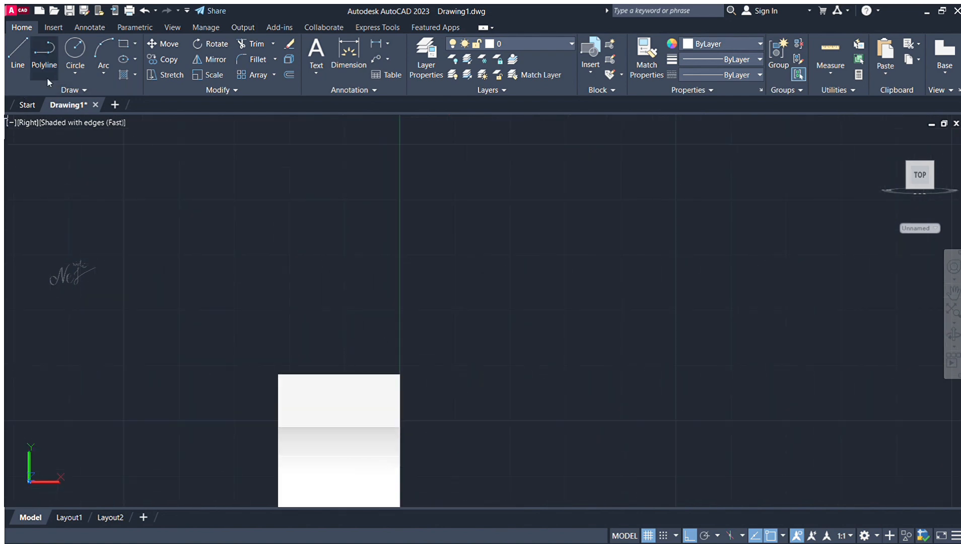
{"action": "left_click", "coordinate": [76, 50]}
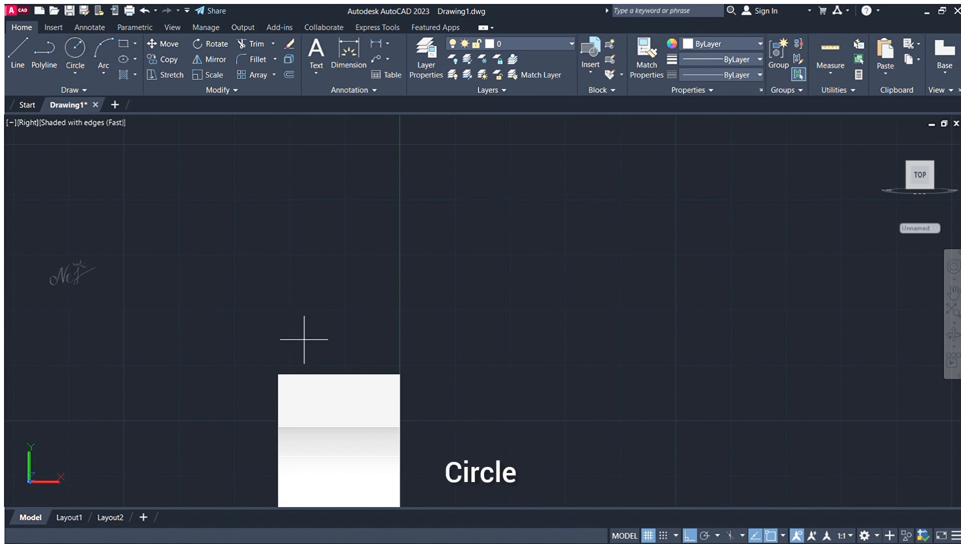
{"action": "left_click", "coordinate": [339, 373]}
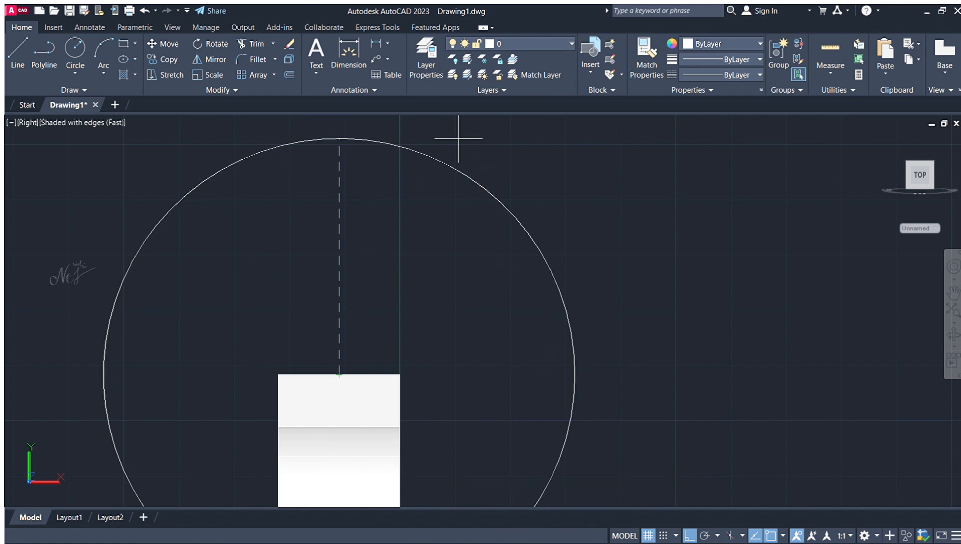
{"action": "type", "text": "22.5"}
{"action": "key", "text": "Return"}
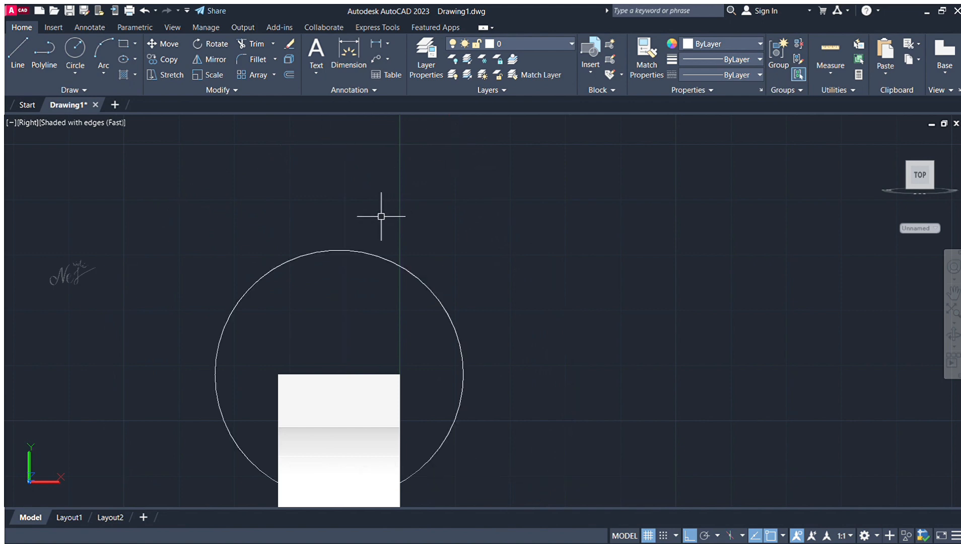
Step: Move the circle 70 units straight up from the midpoint of the solid's top edge
{"action": "left_click", "coordinate": [370, 255]}
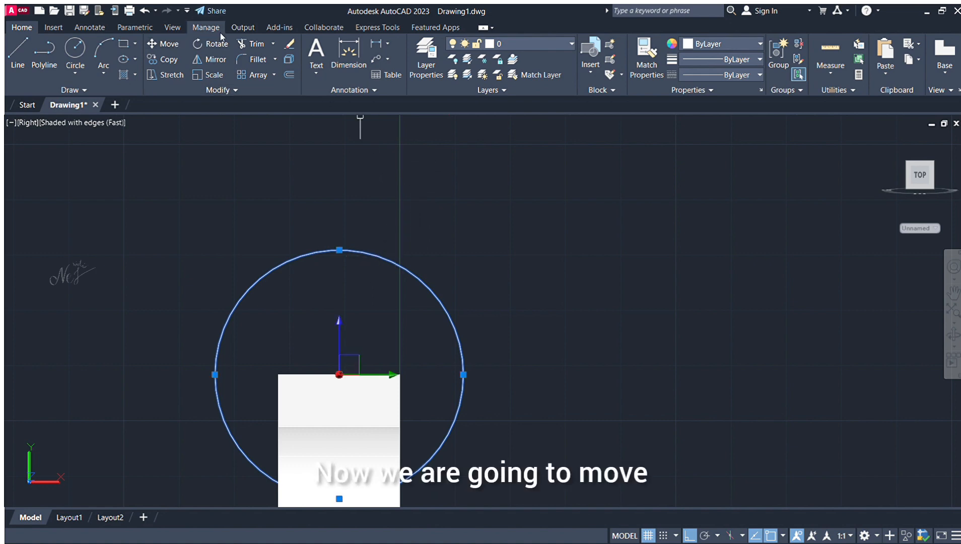
{"action": "left_click", "coordinate": [162, 44]}
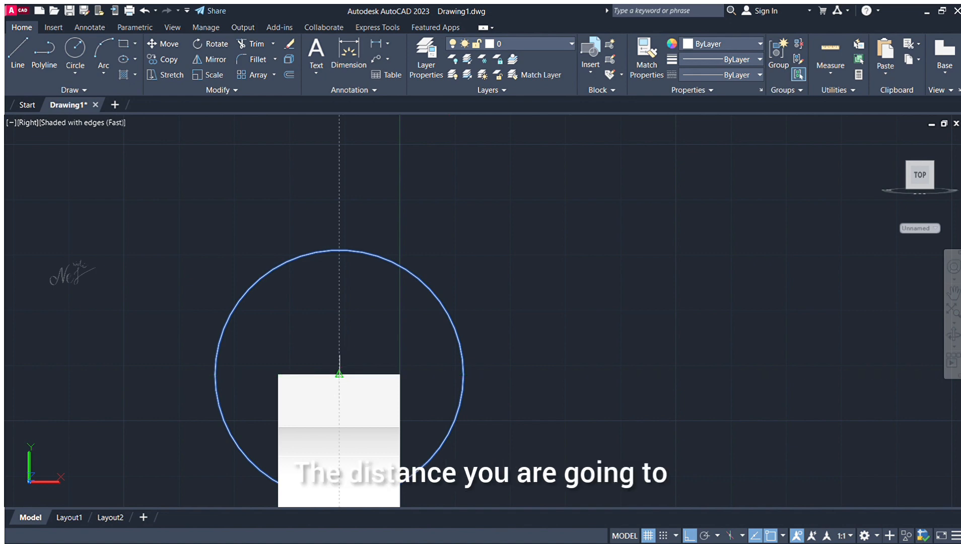
{"action": "left_click", "coordinate": [339, 374]}
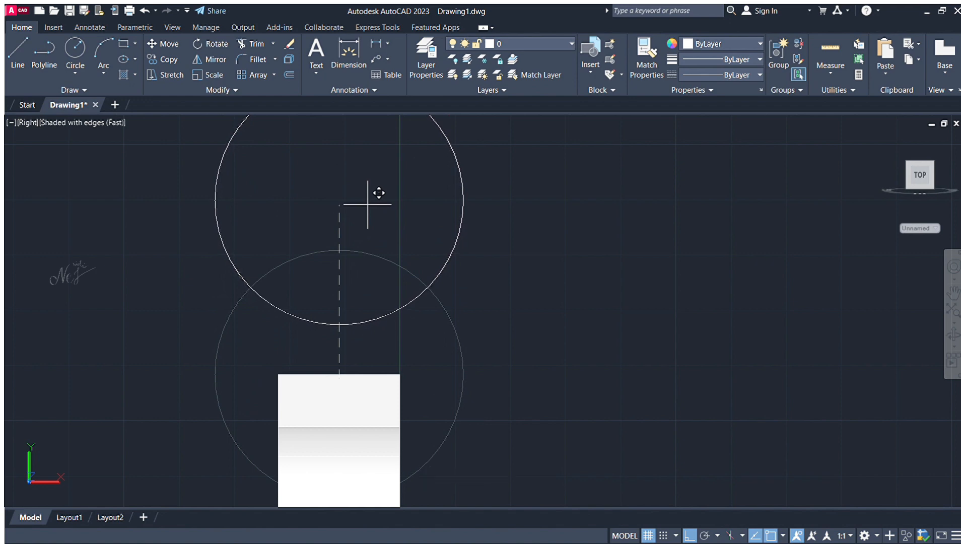
{"action": "type", "text": "70"}
{"action": "key", "text": "Return"}
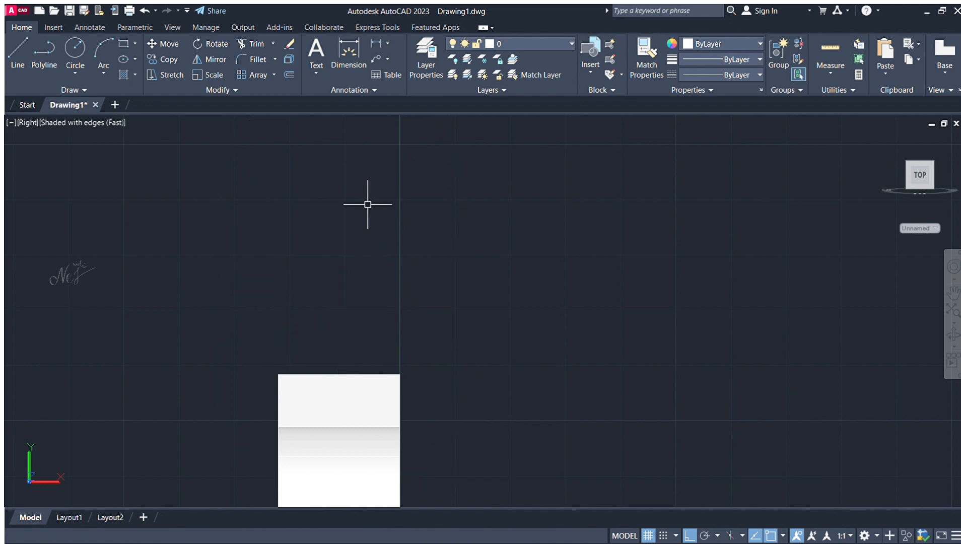
{"action": "scroll", "coordinate": [368, 204], "scroll_direction": "down", "scroll_amount": 8}
{"action": "scroll", "coordinate": [354, 214], "scroll_direction": "up", "scroll_amount": 6}
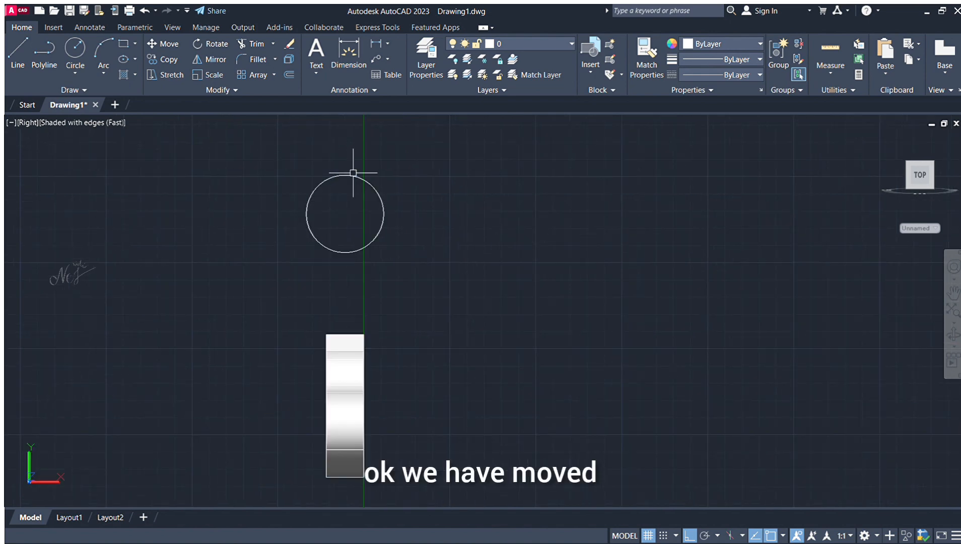
{"action": "scroll", "coordinate": [462, 222], "scroll_direction": "down", "scroll_amount": 4}
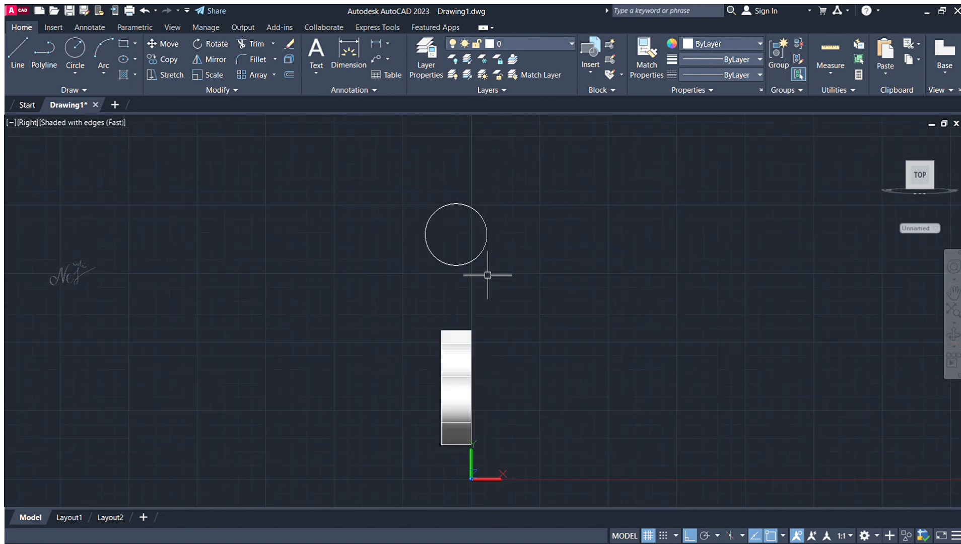
Step: Draw connected lines from the circle's left quadrant 35 down and 10 left, continuing down and right along the level of the solid's top edge
{"action": "scroll", "coordinate": [491, 272], "scroll_direction": "up", "scroll_amount": 4}
{"action": "scroll", "coordinate": [380, 291], "scroll_direction": "down", "scroll_amount": 1}
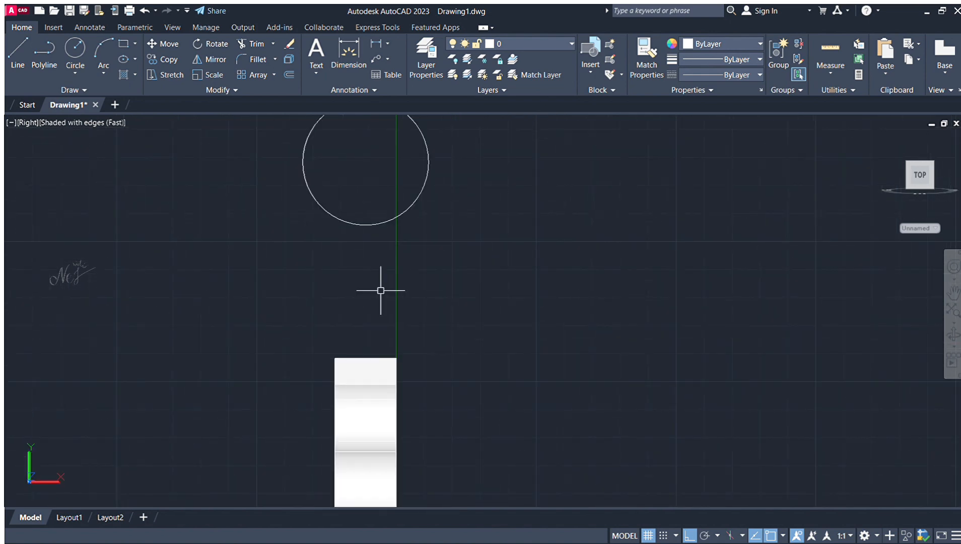
{"action": "left_click", "coordinate": [13, 52]}
{"action": "left_click", "coordinate": [303, 162]}
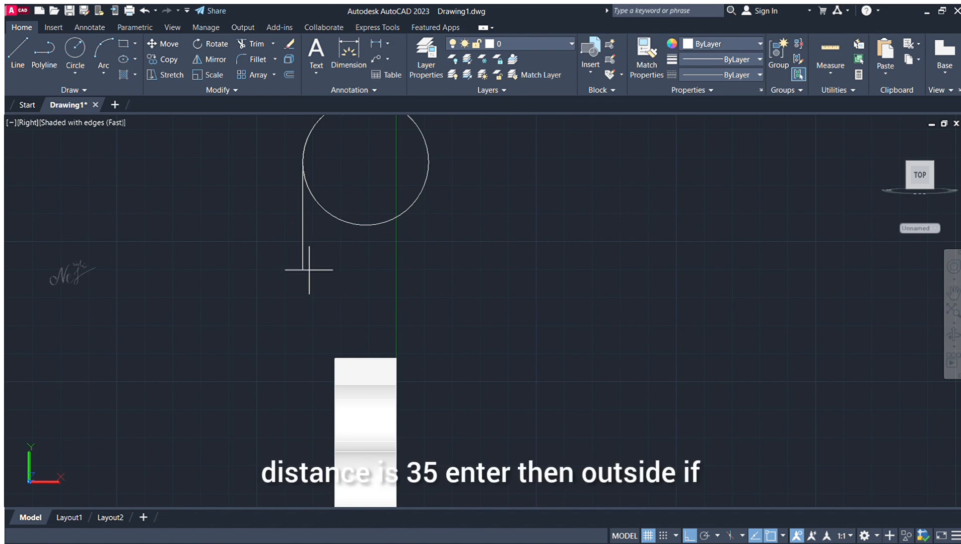
{"action": "type", "text": "35"}
{"action": "key", "text": "Return"}
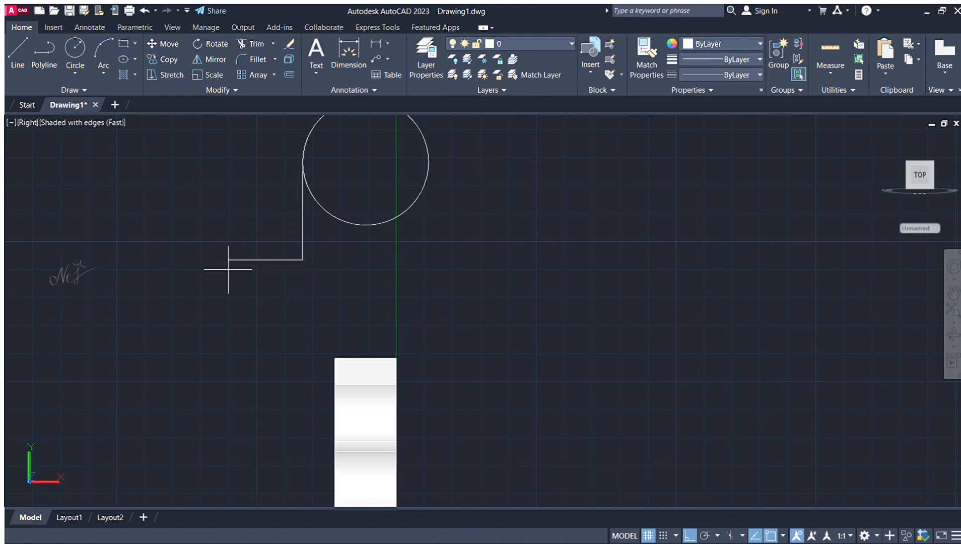
{"action": "type", "text": "10"}
{"action": "key", "text": "Return"}
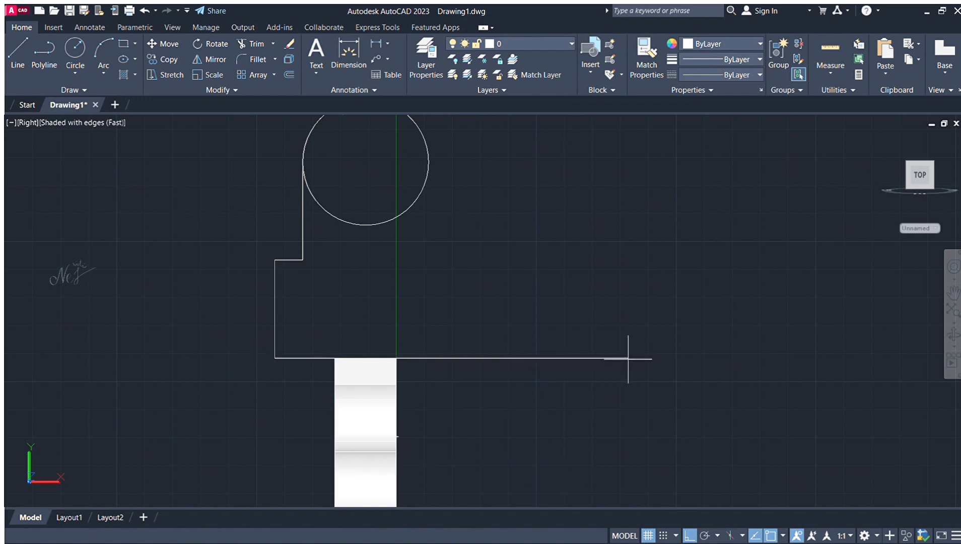
{"action": "left_click", "coordinate": [443, 343]}
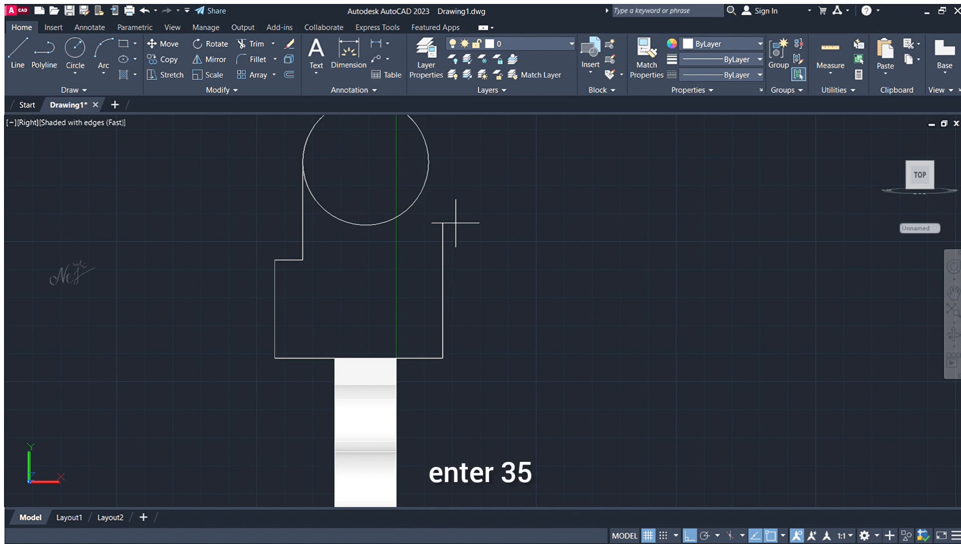
Step: Complete the outline with segments 35 up, 5 left and 35 up to the circle's right quadrant
{"action": "type", "text": "35"}
{"action": "key", "text": "Return"}
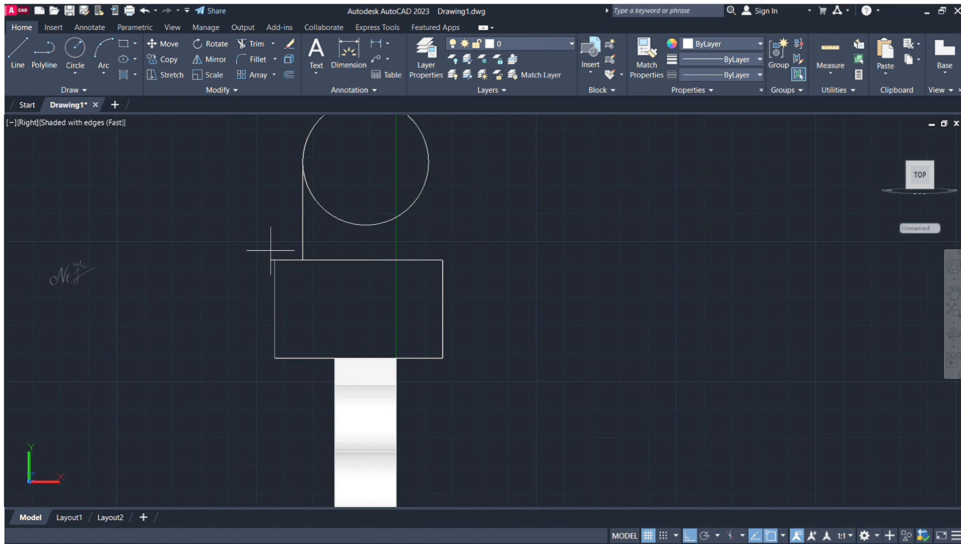
{"action": "type", "text": "5"}
{"action": "key", "text": "Return"}
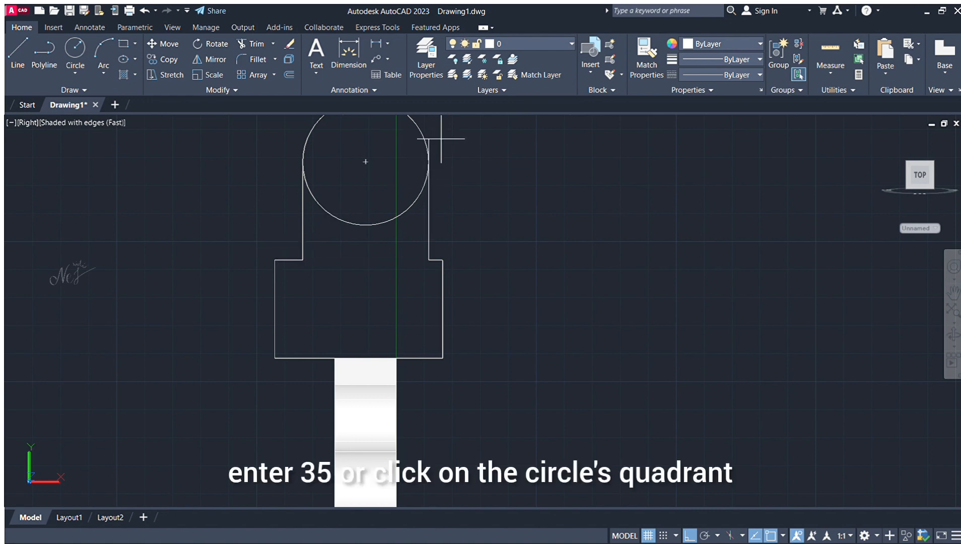
{"action": "type", "text": "35"}
{"action": "key", "text": "Return"}
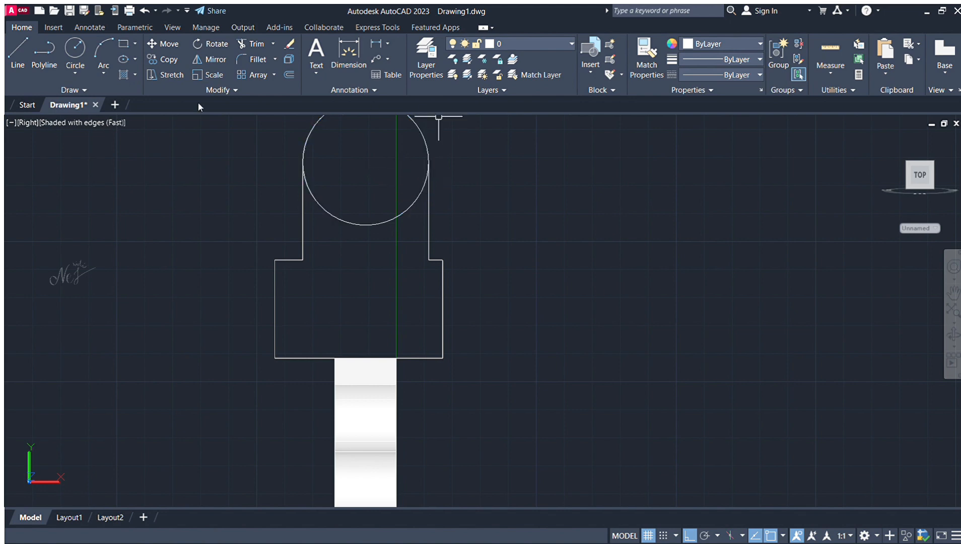
Step: Trim away the upper half of the circle and convert the closed outline into a region
{"action": "left_click", "coordinate": [252, 43]}
{"action": "left_click_drag", "start_coordinate": [464, 123], "coordinate": [383, 141]}
{"action": "left_click", "coordinate": [418, 128]}
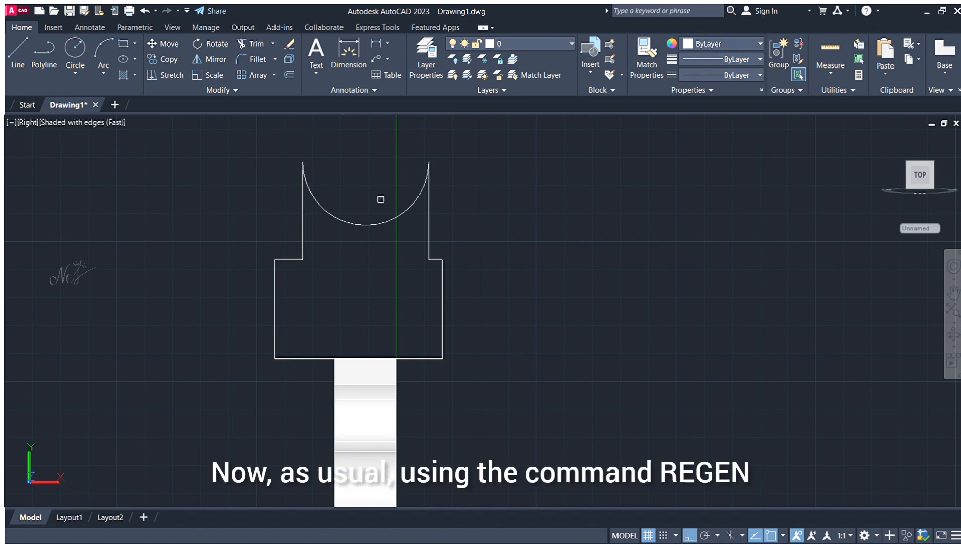
{"action": "mouse_move", "coordinate": [218, 143]}
{"action": "left_mouse_down"}
{"action": "mouse_move", "coordinate": [538, 263]}
{"action": "mouse_move", "coordinate": [590, 391]}
{"action": "mouse_move", "coordinate": [557, 314]}
{"action": "mouse_move", "coordinate": [575, 316]}
{"action": "mouse_move", "coordinate": [562, 395]}
{"action": "left_mouse_up"}
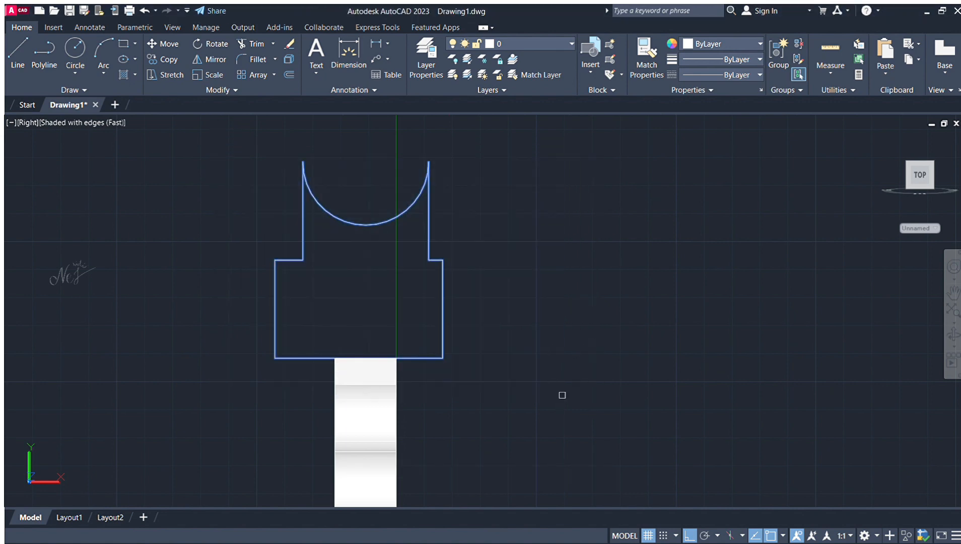
{"action": "key", "text": "Return"}
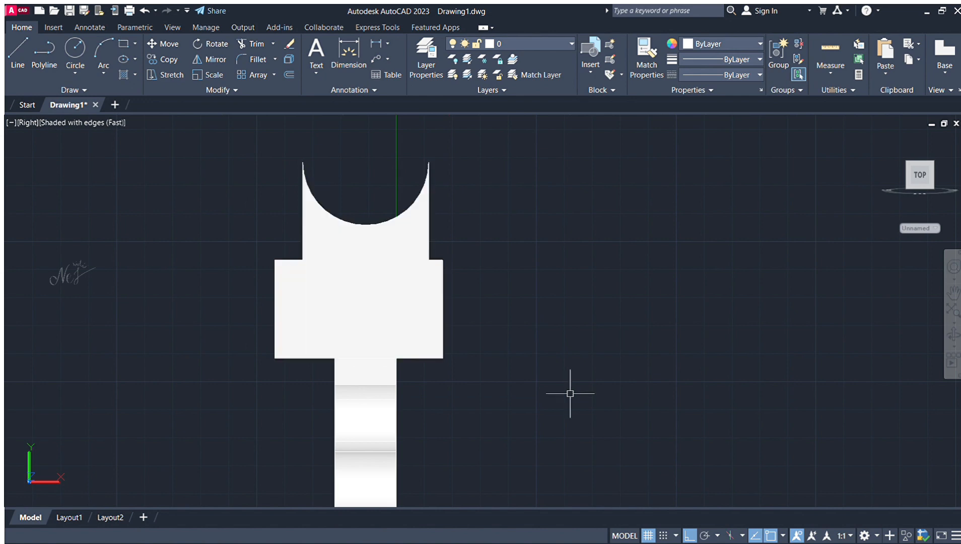
Step: Move the new region so its lower-left corner sits on the upper-left corner of the solid
{"action": "left_click", "coordinate": [163, 43]}
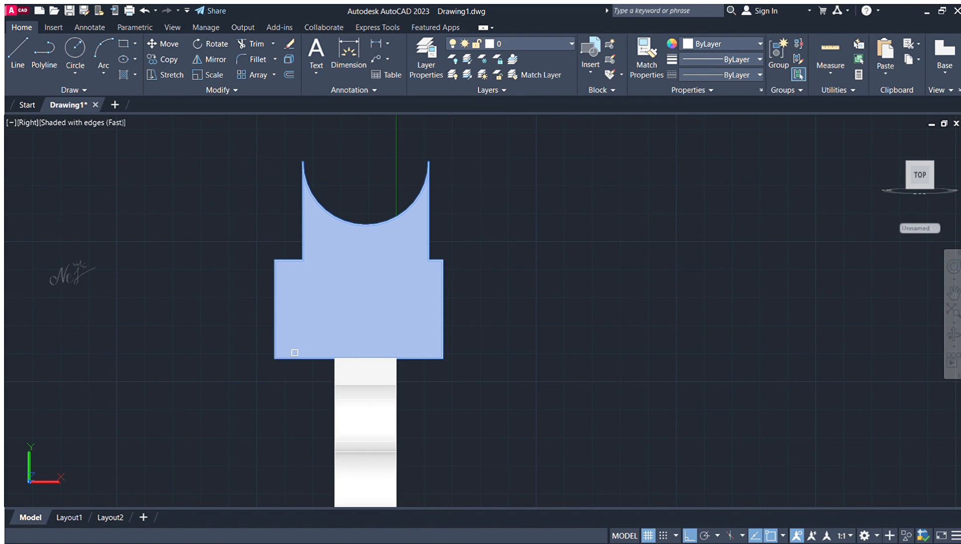
{"action": "key", "text": "Return"}
{"action": "left_click", "coordinate": [274, 358]}
{"action": "left_click", "coordinate": [334, 359]}
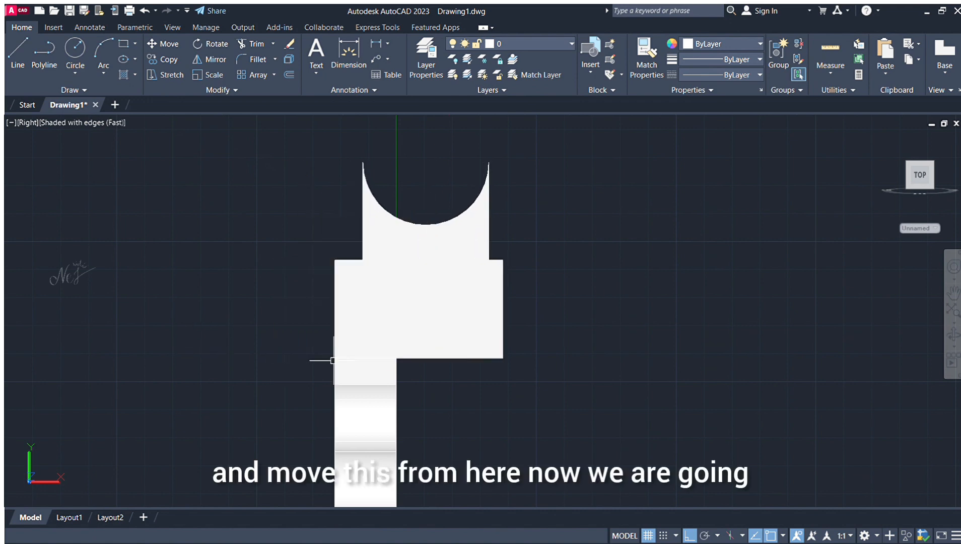
Step: Shift the region 10 units to the left from the solid's upper-left corner
{"action": "left_click", "coordinate": [339, 346]}
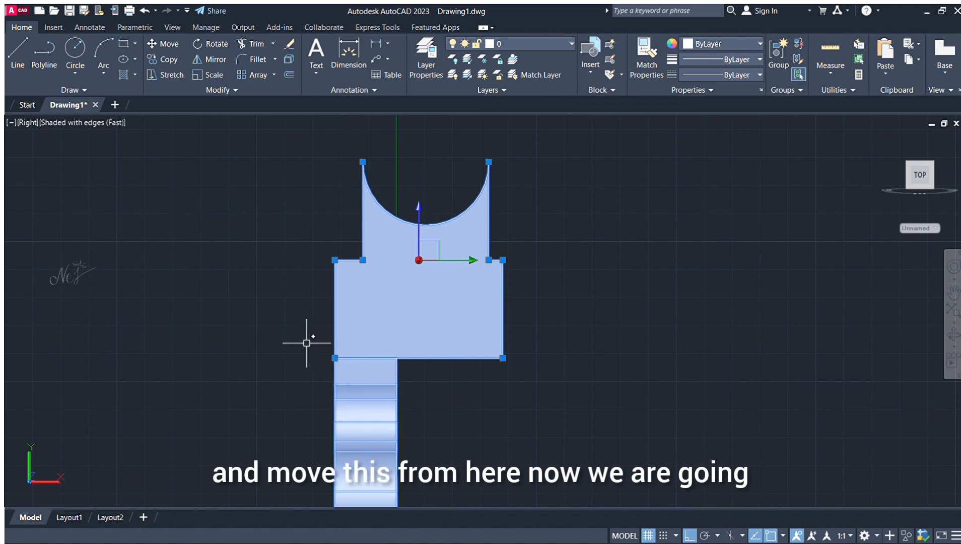
{"action": "left_click", "coordinate": [164, 47]}
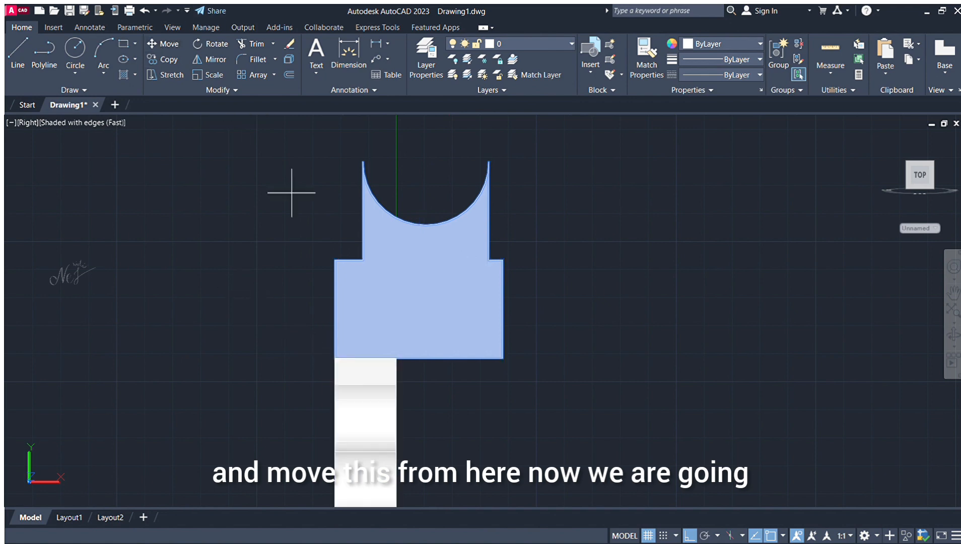
{"action": "left_click", "coordinate": [334, 358]}
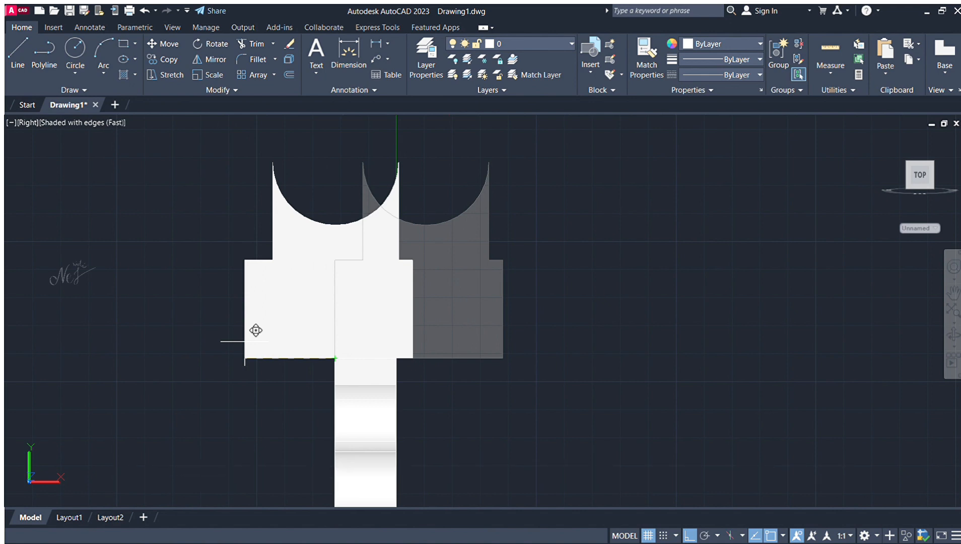
{"action": "type", "text": "10"}
{"action": "key", "text": "Return"}
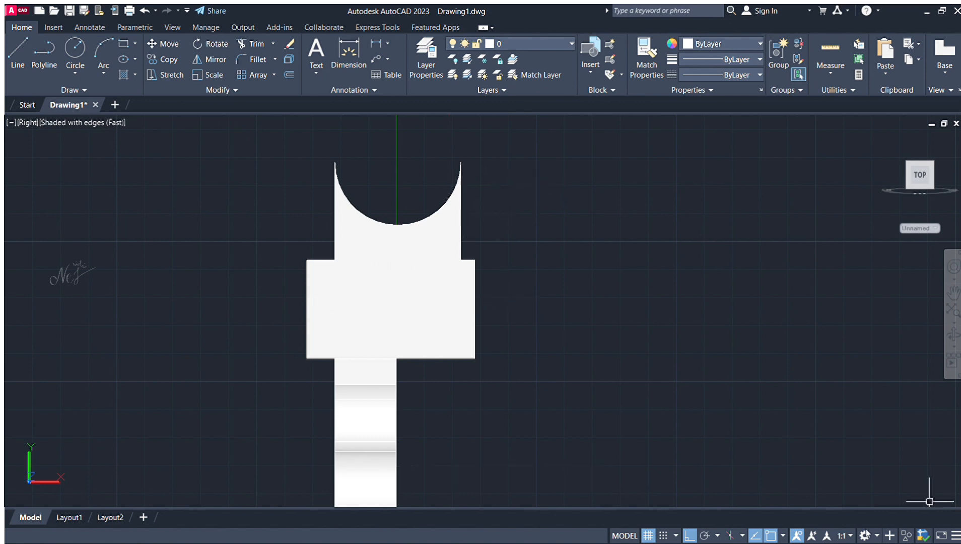
Step: Switch to the 3D Basics workspace and extrude the arc-topped region into a solid in an isometric view
{"action": "left_click", "coordinate": [877, 451]}
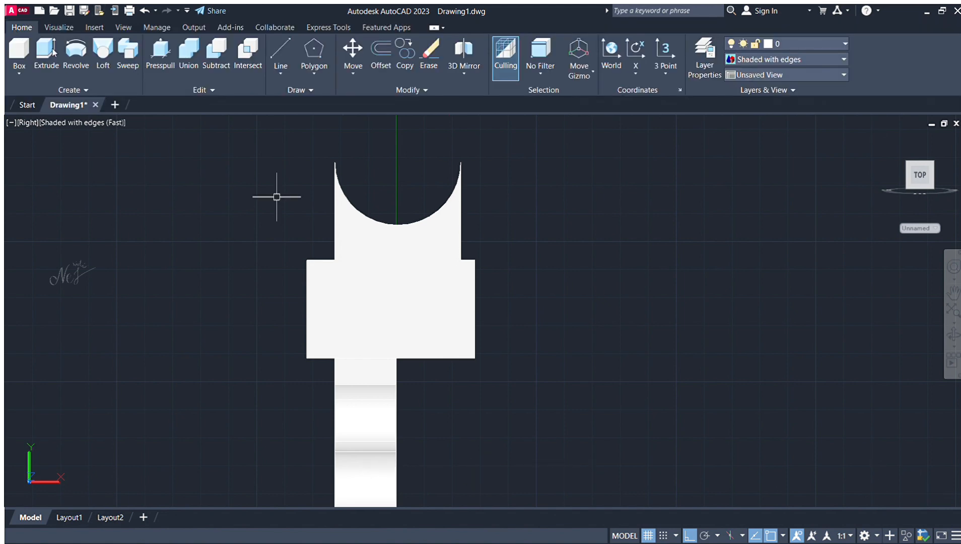
{"action": "left_click", "coordinate": [54, 53]}
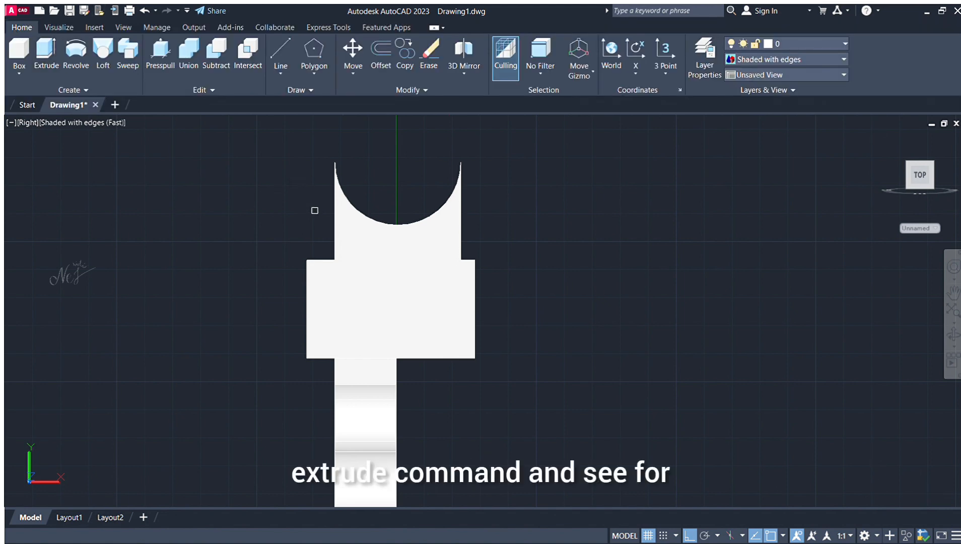
{"action": "left_click", "coordinate": [347, 256]}
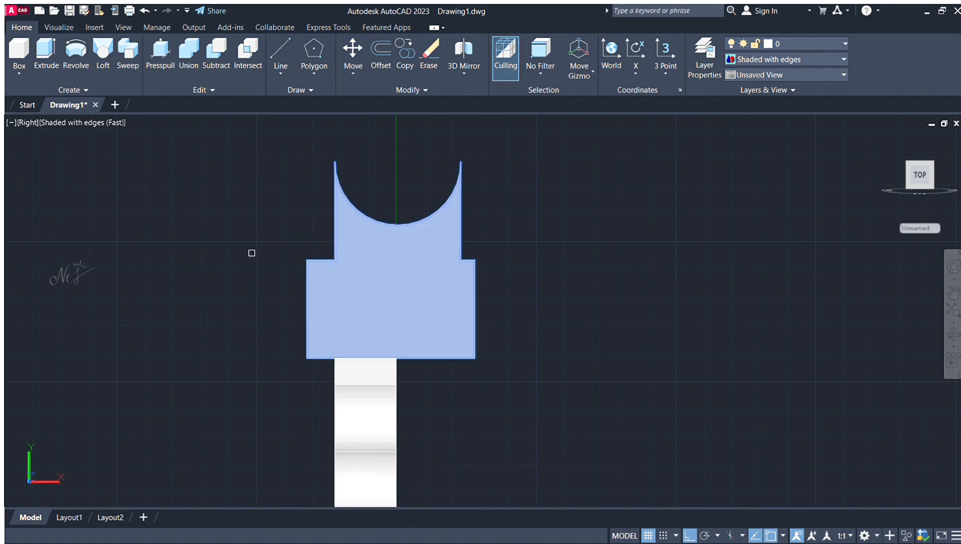
{"action": "key", "text": "Return"}
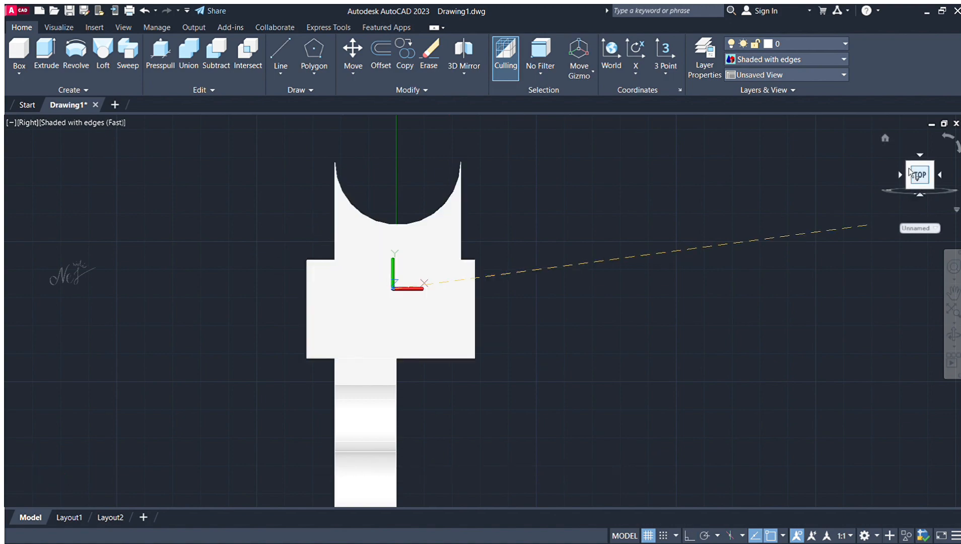
{"action": "left_click_drag", "start_coordinate": [908, 168], "coordinate": [892, 191]}
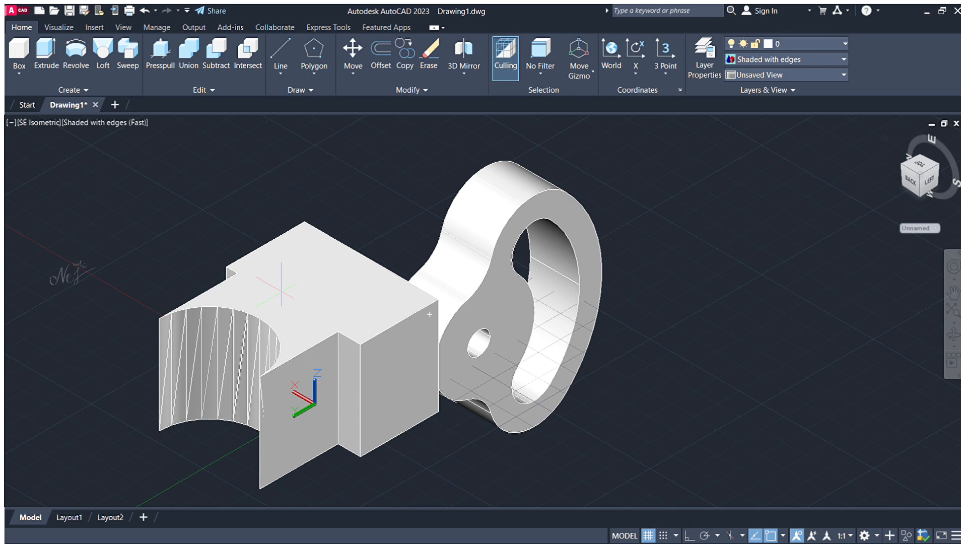
{"action": "left_click", "coordinate": [281, 290]}
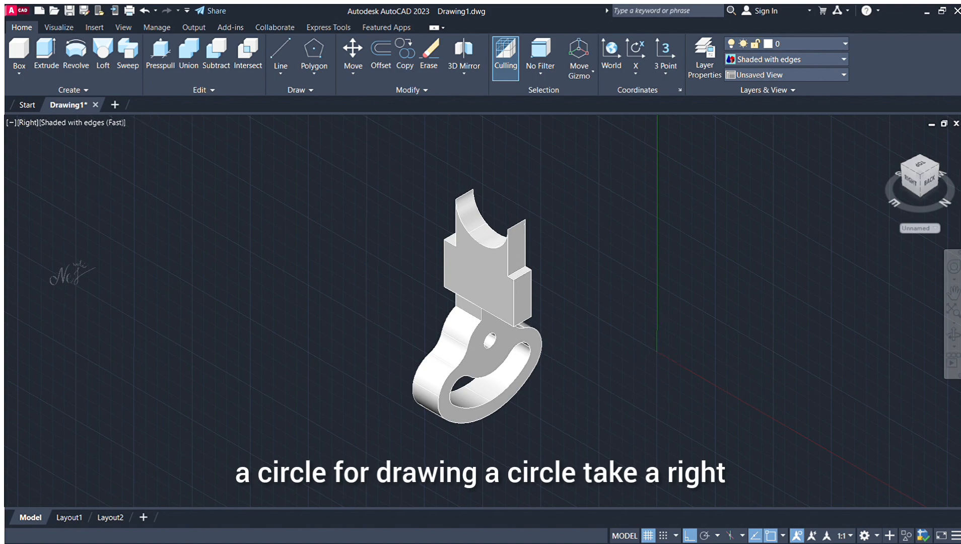
Step: In the Right view, draw a circle centred on the block's arc cutout, with a radius matching the arc
{"action": "scroll", "coordinate": [513, 131], "scroll_direction": "up", "scroll_amount": 5}
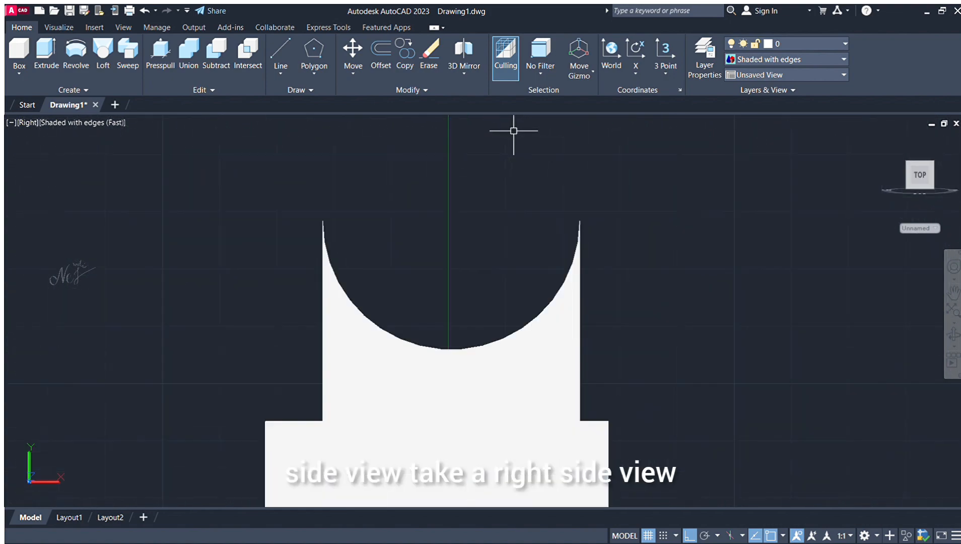
{"action": "scroll", "coordinate": [514, 131], "scroll_direction": "up", "scroll_amount": 2}
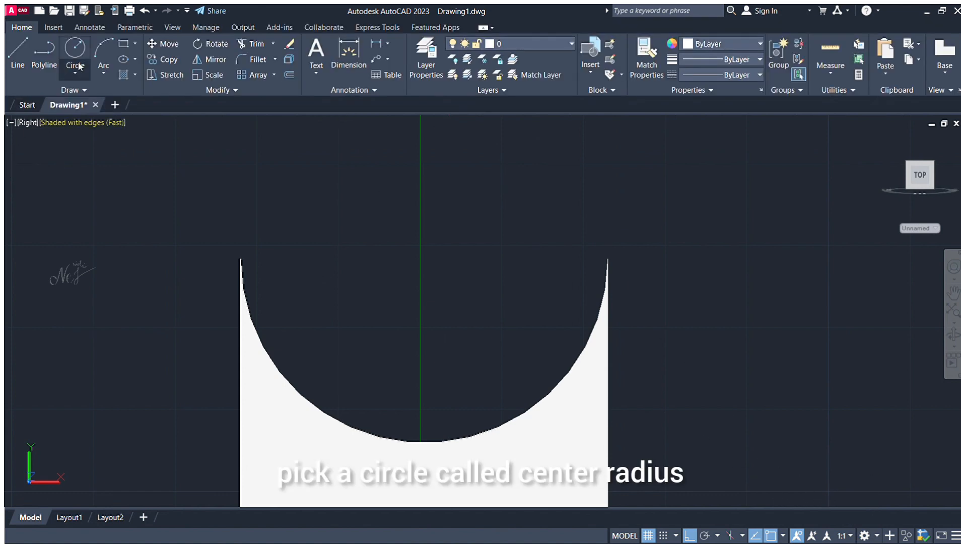
{"action": "left_click", "coordinate": [426, 258]}
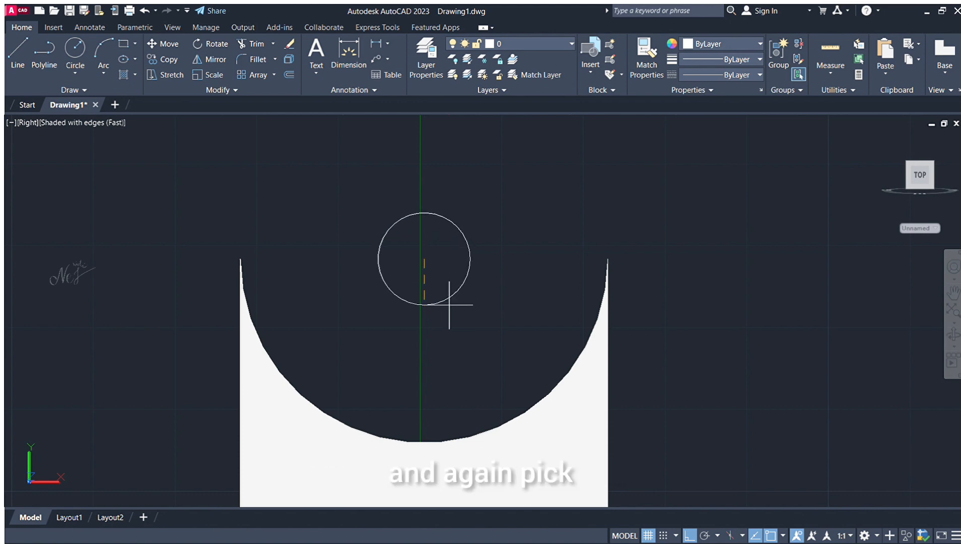
{"action": "key", "text": "Return"}
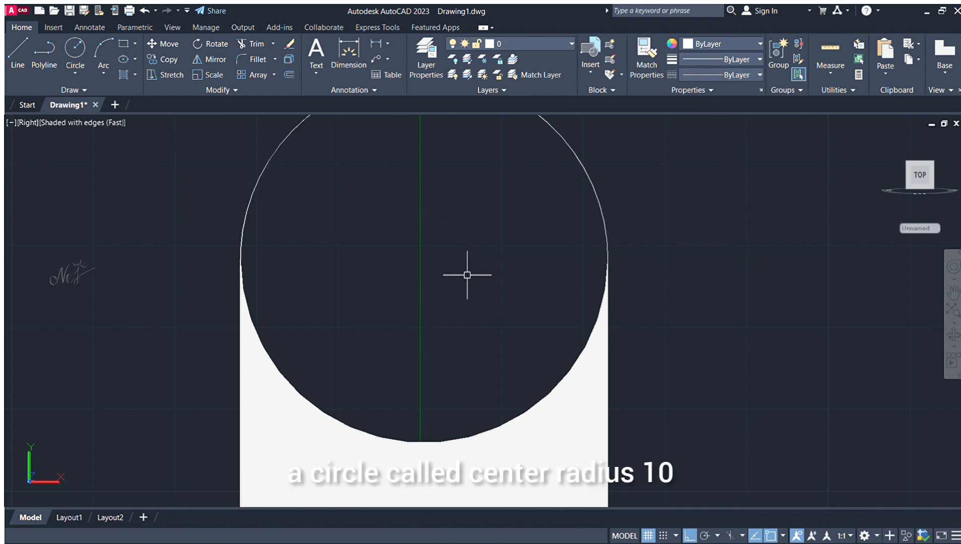
Step: Draw a circle of radius 10 concentric with the large circle seated in the arc cutout
{"action": "key", "text": "Return"}
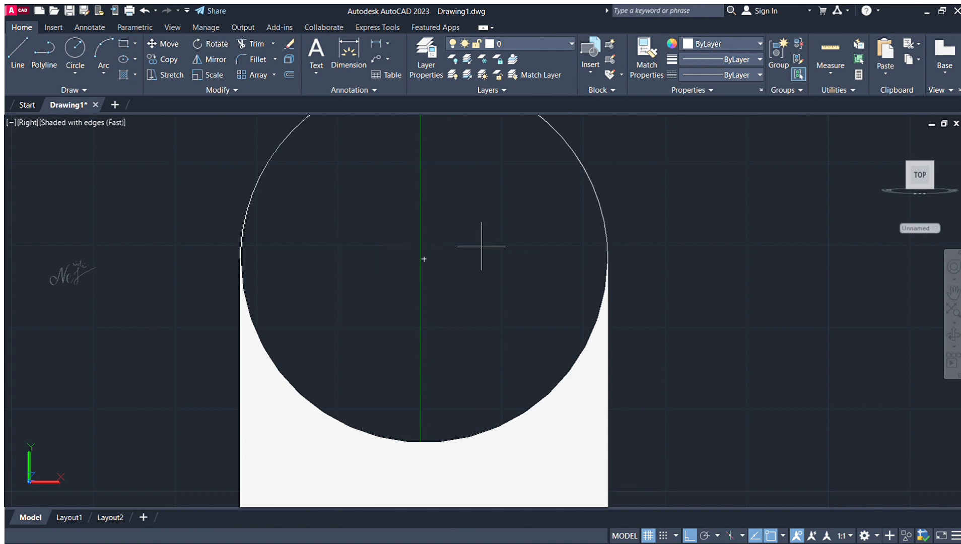
{"action": "left_click", "coordinate": [423, 259]}
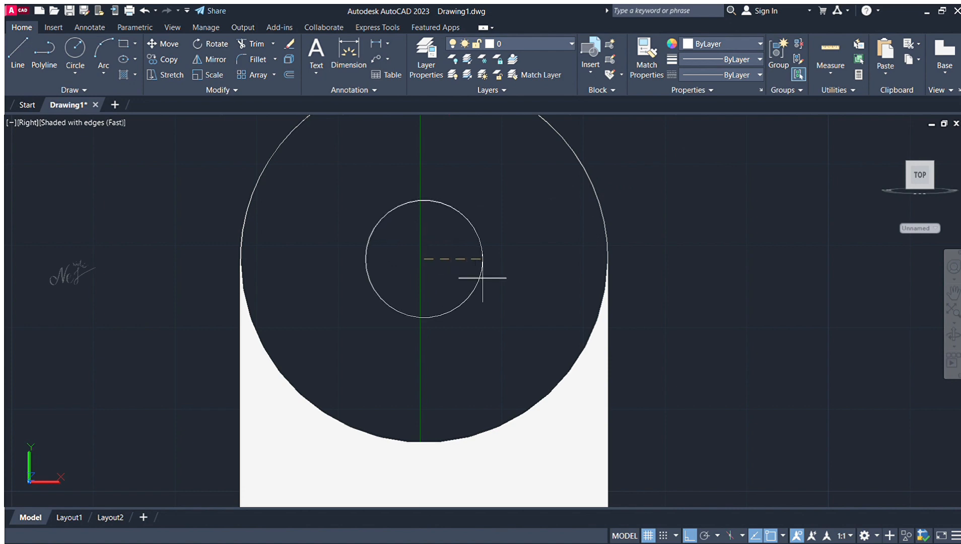
{"action": "type", "text": "10"}
{"action": "key", "text": "Return"}
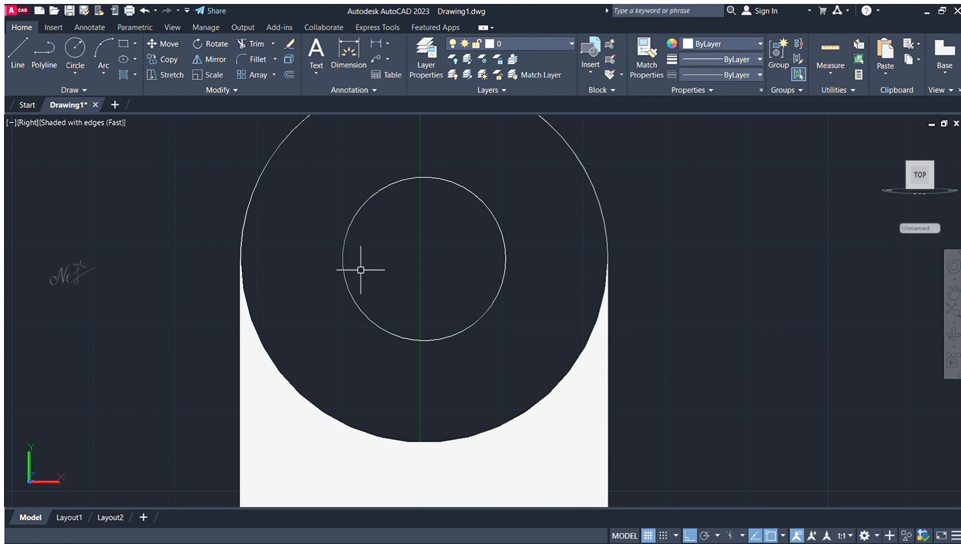
Step: Convert the two concentric circles above the block into regions
{"action": "scroll", "coordinate": [361, 268], "scroll_direction": "down", "scroll_amount": 5}
{"action": "scroll", "coordinate": [353, 246], "scroll_direction": "up", "scroll_amount": 3}
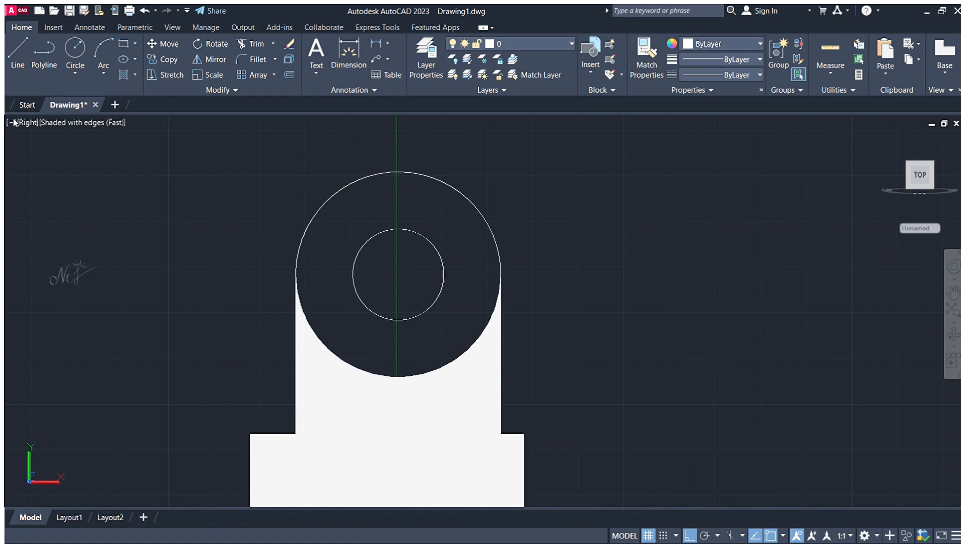
{"action": "left_click", "coordinate": [225, 139]}
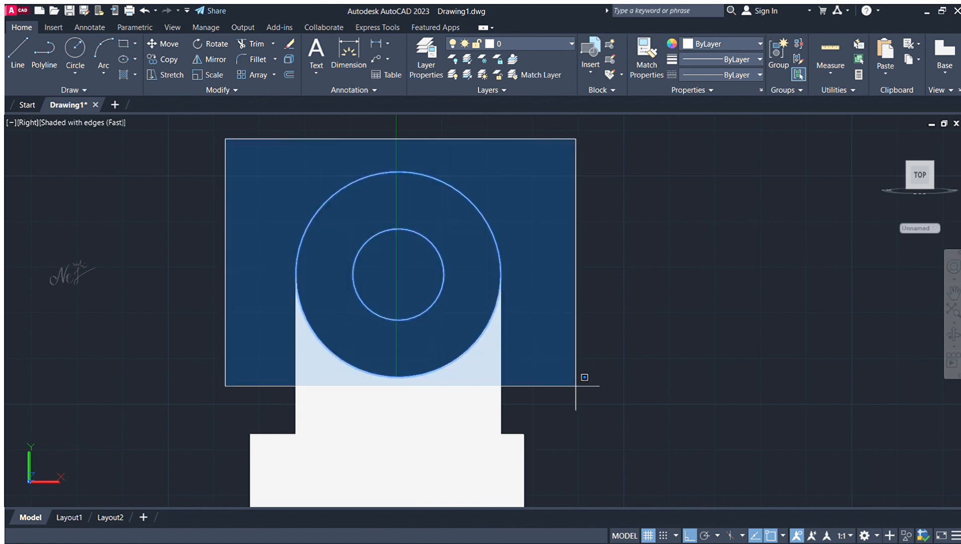
{"action": "left_click", "coordinate": [576, 386]}
{"action": "key", "text": "Return"}
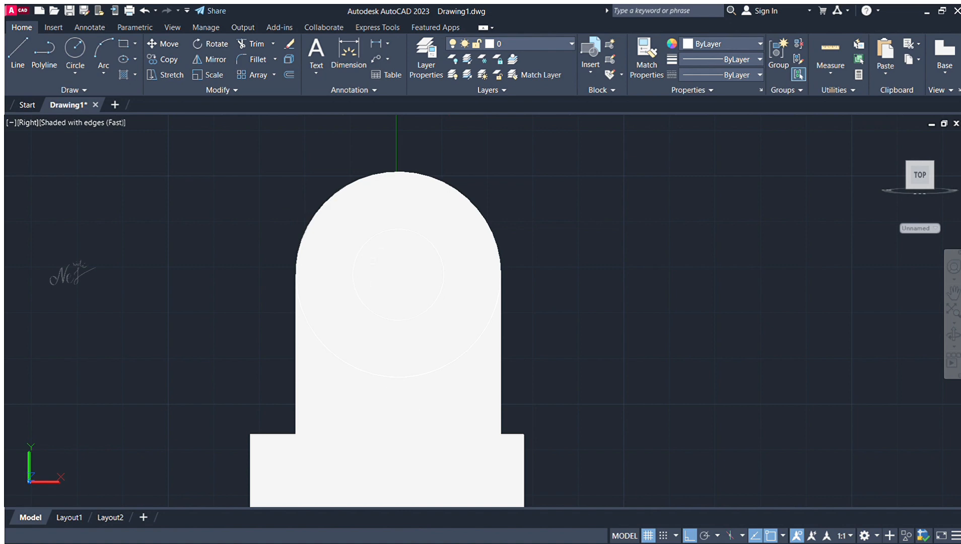
Step: Subtract the inner circular region from the outer one to leave a ring-shaped region
{"action": "left_click", "coordinate": [325, 198]}
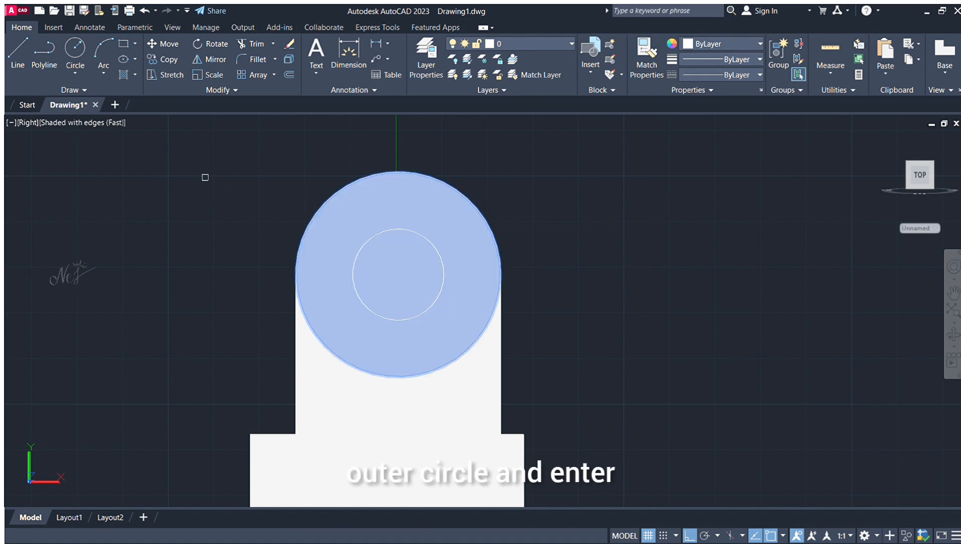
{"action": "key", "text": "Return"}
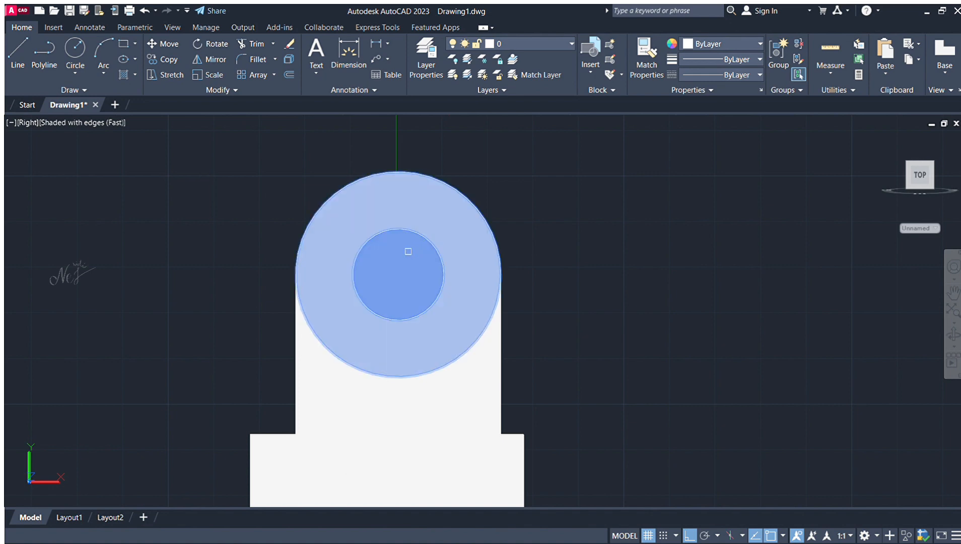
{"action": "left_click", "coordinate": [407, 251]}
{"action": "key", "text": "Return"}
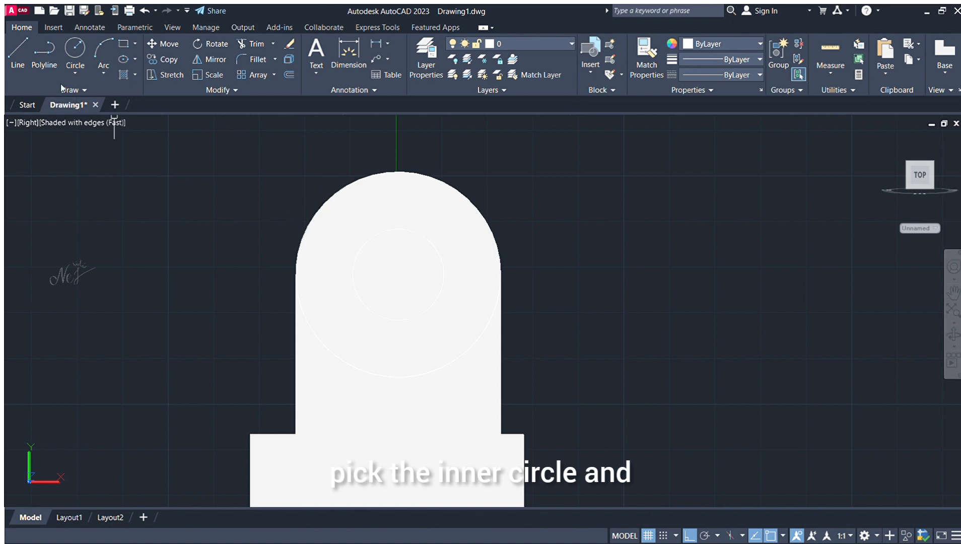
{"action": "key", "text": "Return"}
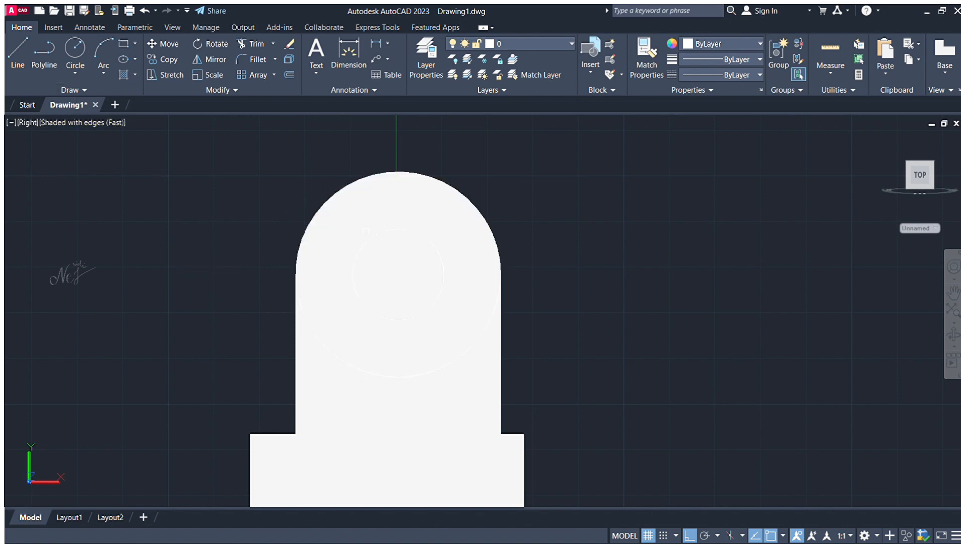
{"action": "left_click", "coordinate": [358, 228]}
{"action": "key", "text": "Return"}
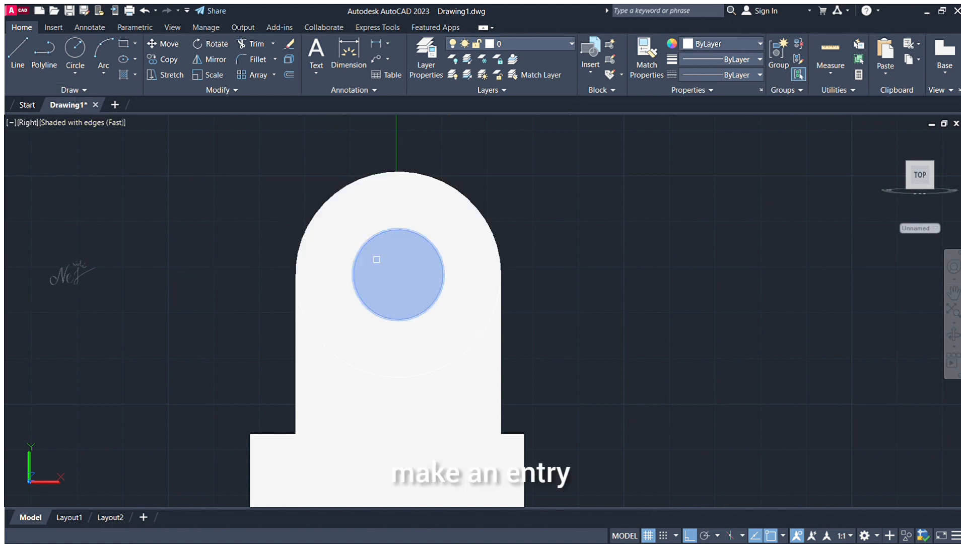
{"action": "key", "text": "Return"}
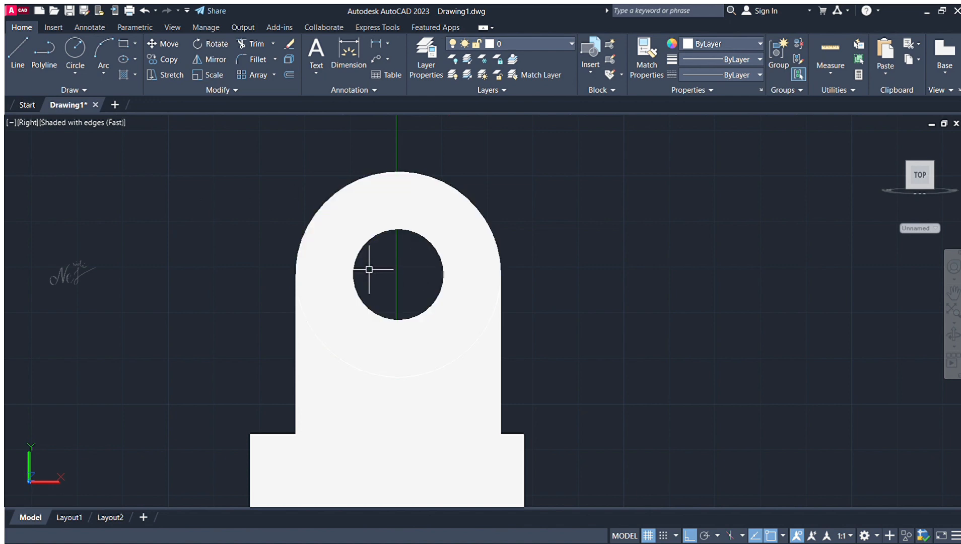
Step: In the NW Isometric view and 3D Basics workspace, extrude the ring region backwards from the block face into a hollow cylinder
{"action": "scroll", "coordinate": [416, 252], "scroll_direction": "down", "scroll_amount": 6}
{"action": "scroll", "coordinate": [428, 272], "scroll_direction": "up", "scroll_amount": 3}
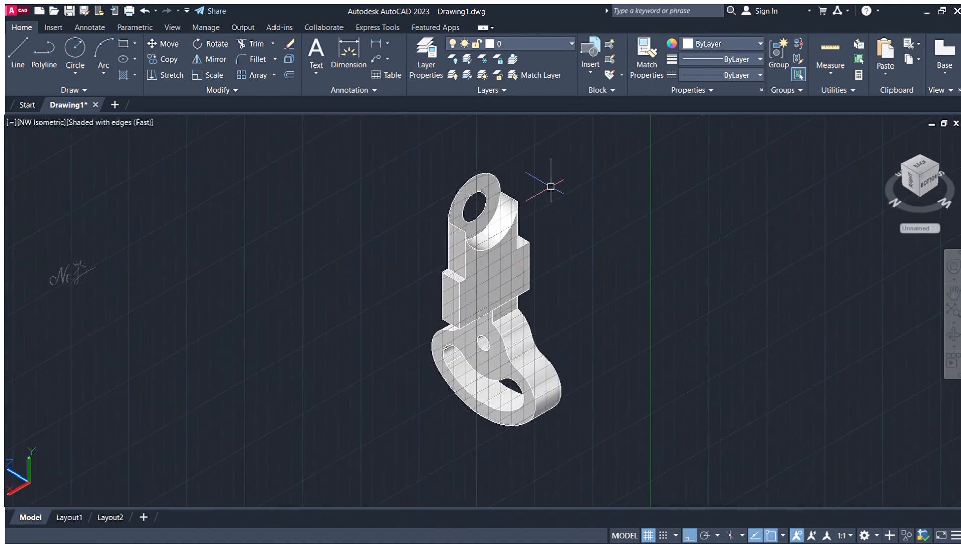
{"action": "scroll", "coordinate": [548, 182], "scroll_direction": "up", "scroll_amount": 4}
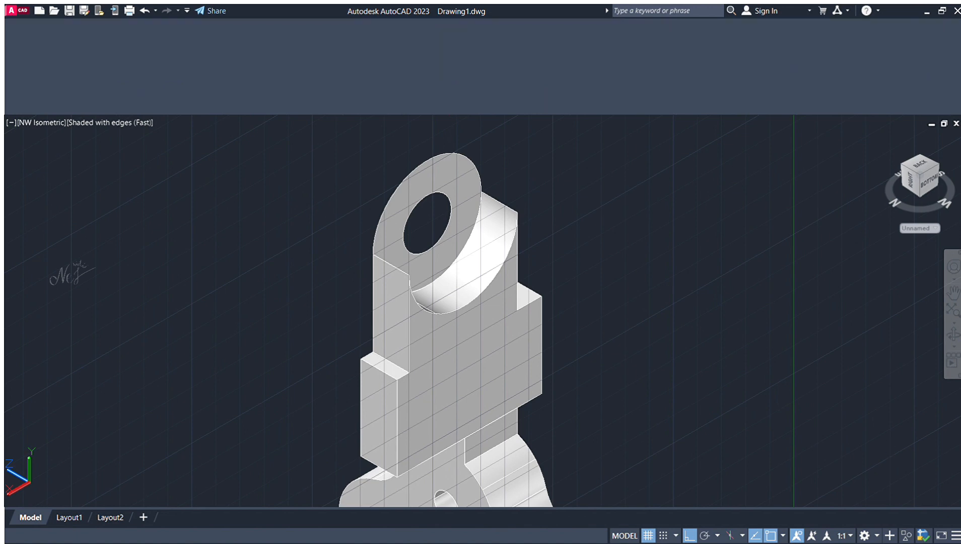
{"action": "left_click", "coordinate": [39, 54]}
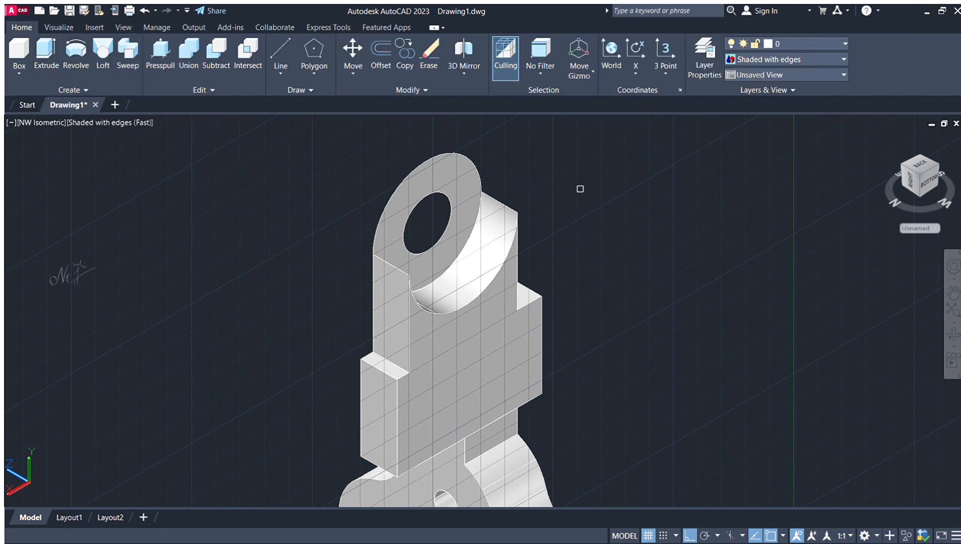
{"action": "left_click", "coordinate": [416, 182], "text": "ctrl"}
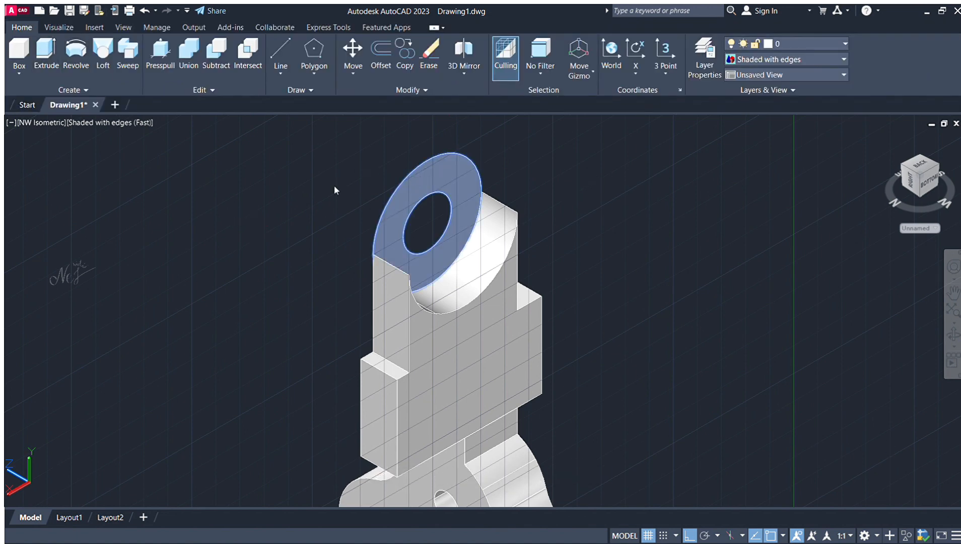
{"action": "key", "text": "Return"}
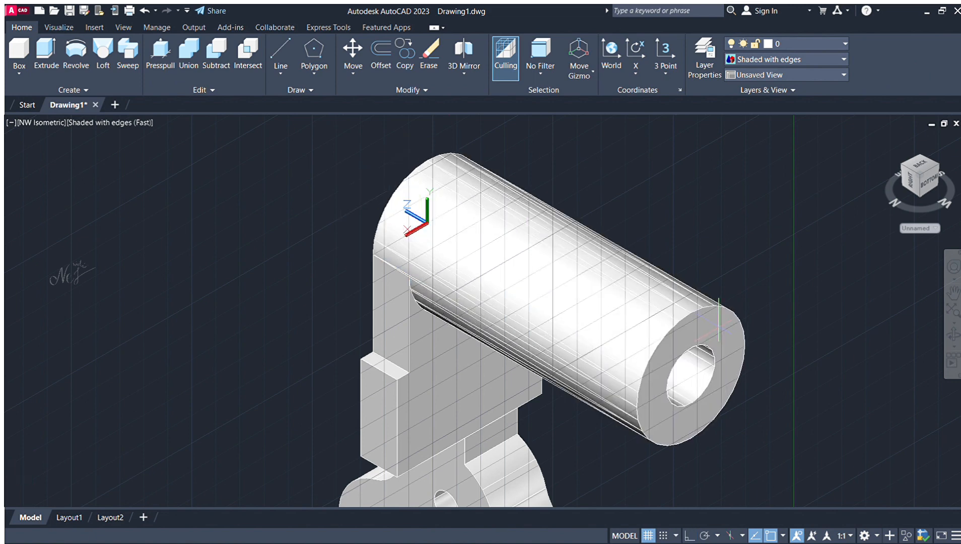
{"action": "key", "text": "Return"}
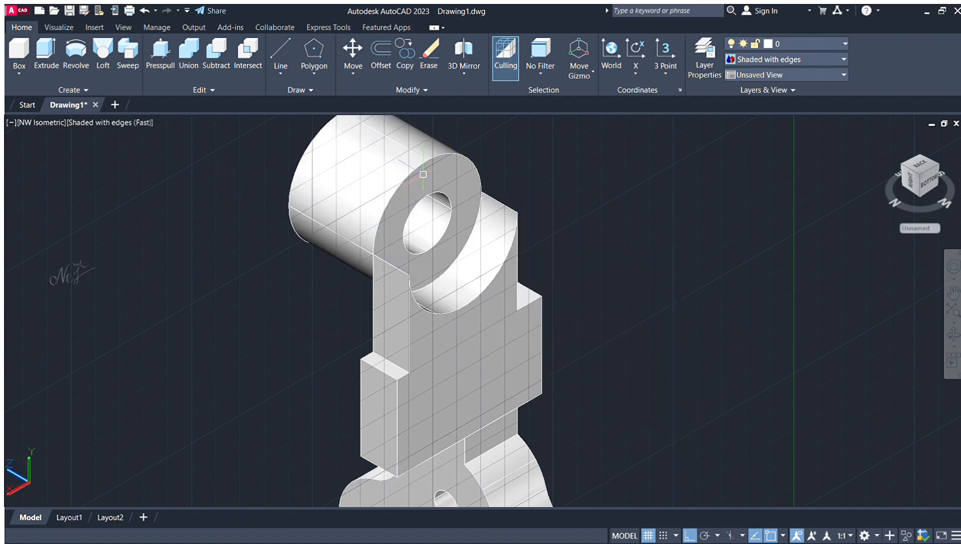
Step: Move the hollow cylinder forward along its axis, using its front hole centre as base point, so it projects from both block faces
{"action": "left_click", "coordinate": [299, 189]}
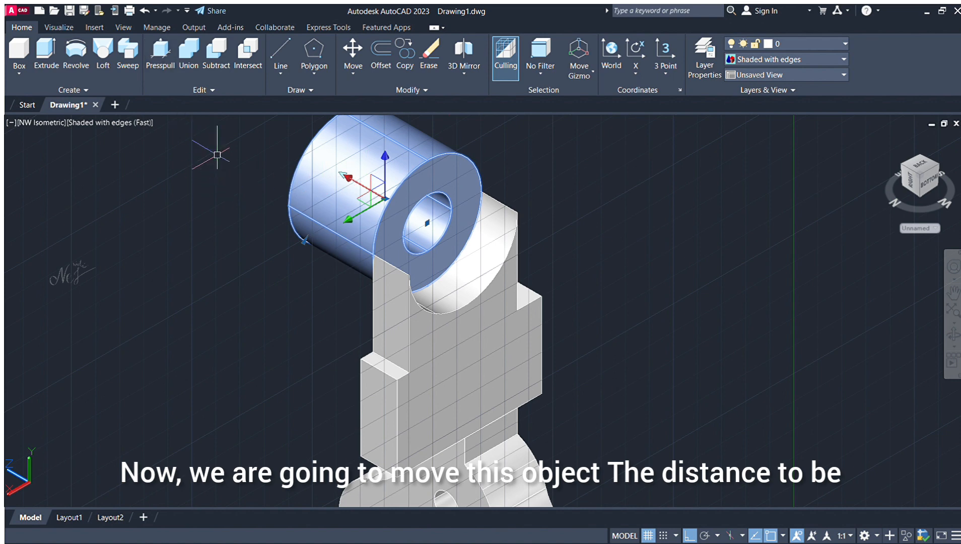
{"action": "type", "text": "m"}
{"action": "key", "text": "Return"}
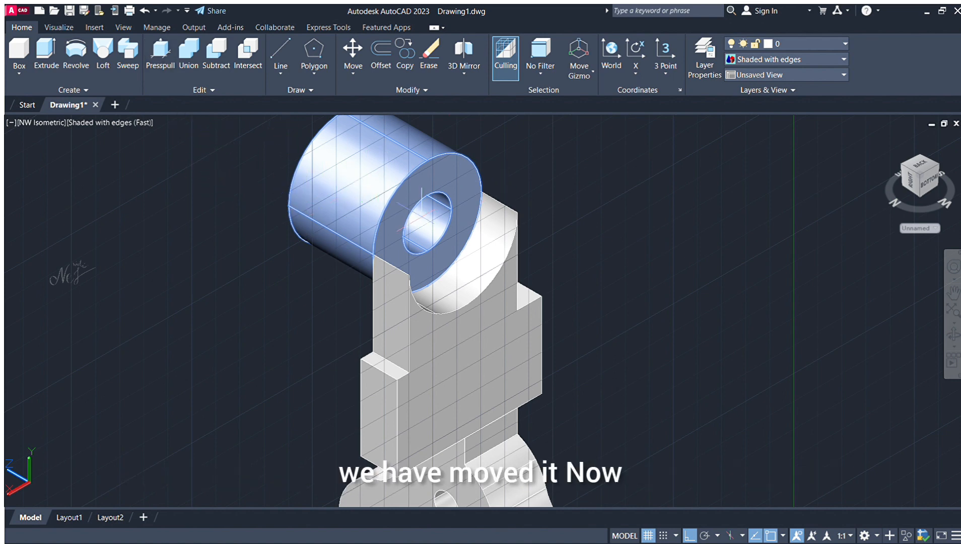
{"action": "left_click", "coordinate": [428, 223]}
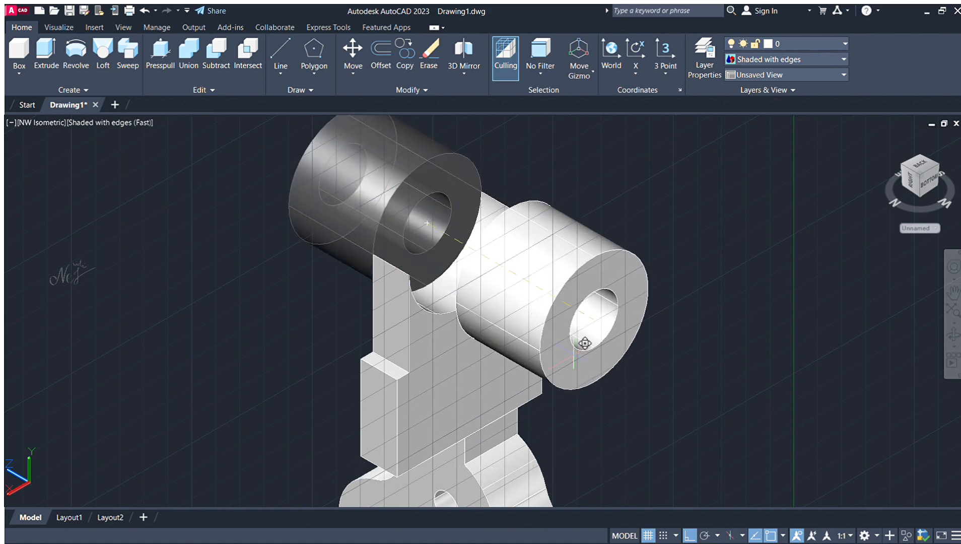
{"action": "key", "text": "Return"}
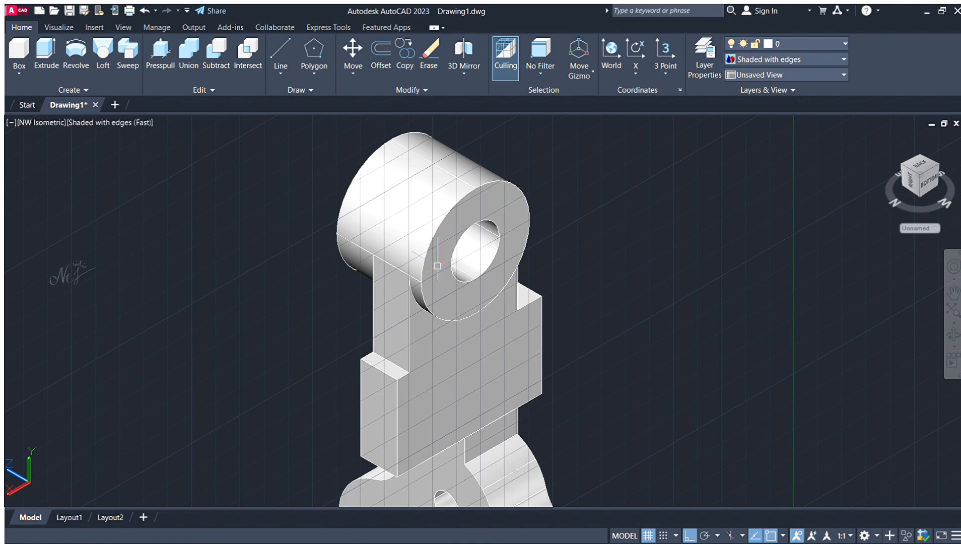
Step: Show the whole part in the NE Isometric view with nothing selected and hide the drawing grid
{"action": "scroll", "coordinate": [559, 413], "scroll_direction": "down", "scroll_amount": 5}
{"action": "scroll", "coordinate": [510, 338], "scroll_direction": "up", "scroll_amount": 7}
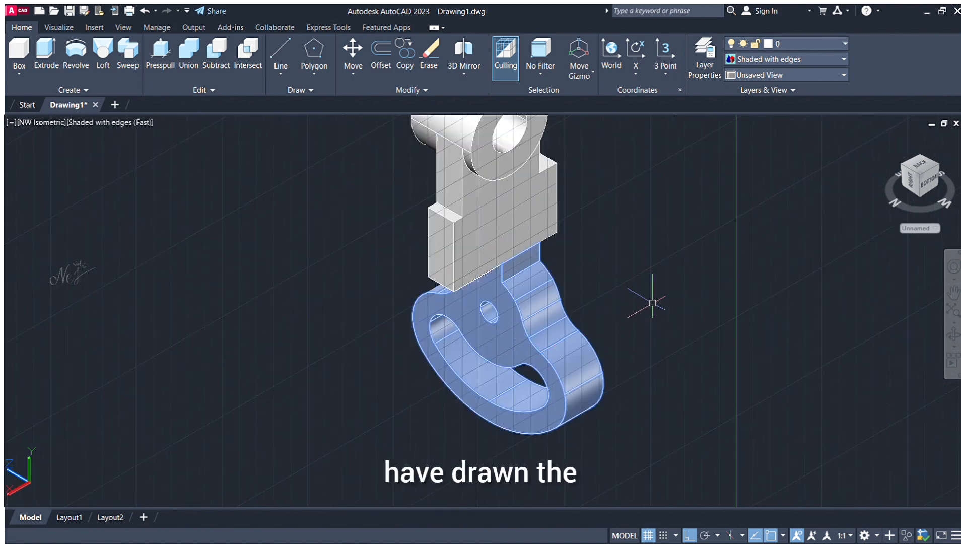
{"action": "scroll", "coordinate": [618, 318], "scroll_direction": "down", "scroll_amount": 5}
{"action": "scroll", "coordinate": [563, 345], "scroll_direction": "up", "scroll_amount": 6}
{"action": "scroll", "coordinate": [562, 344], "scroll_direction": "down", "scroll_amount": 3}
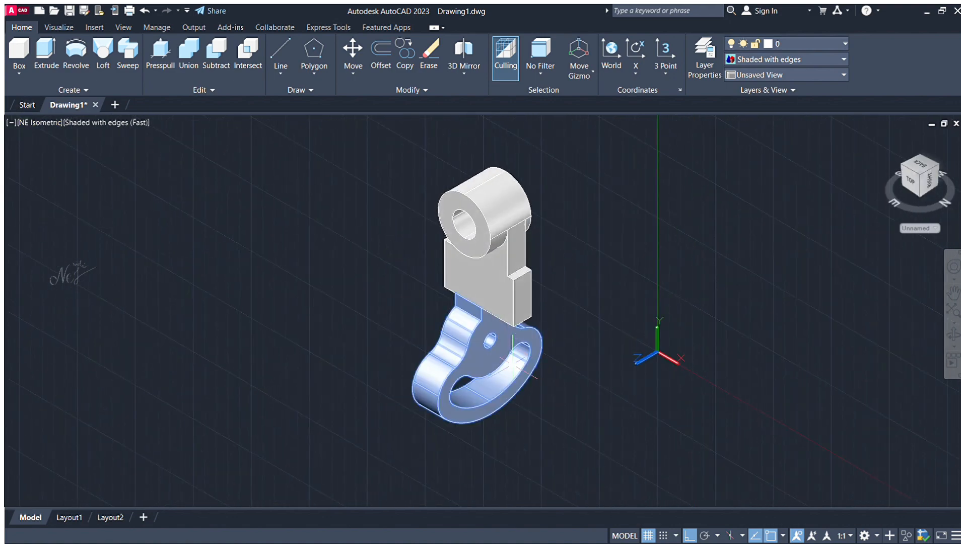
{"action": "scroll", "coordinate": [511, 366], "scroll_direction": "down", "scroll_amount": 5}
{"action": "scroll", "coordinate": [510, 403], "scroll_direction": "up", "scroll_amount": 5}
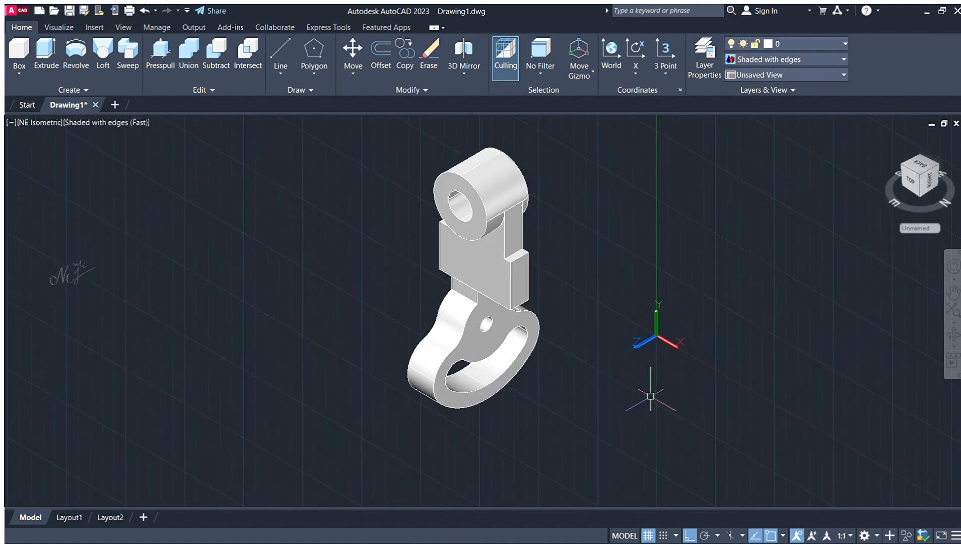
{"action": "key", "text": "F7"}
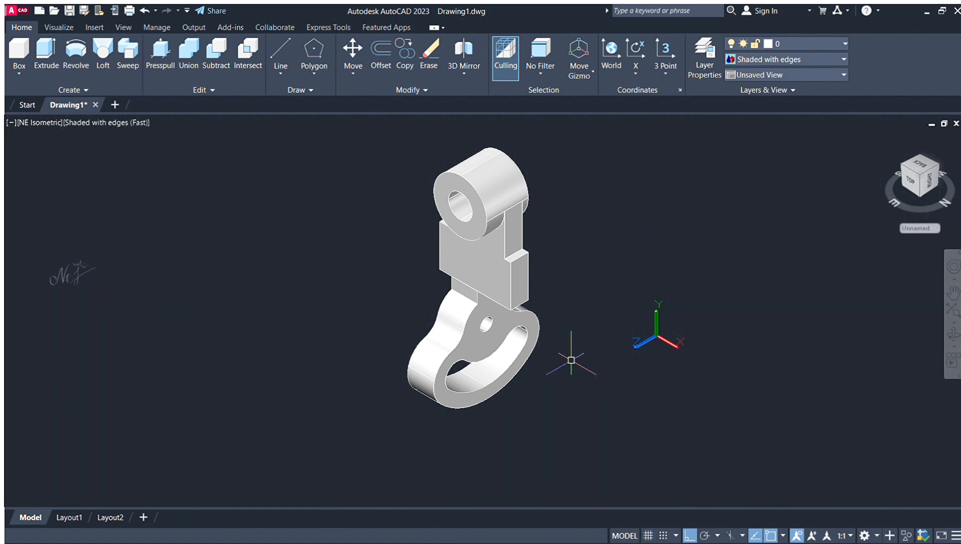